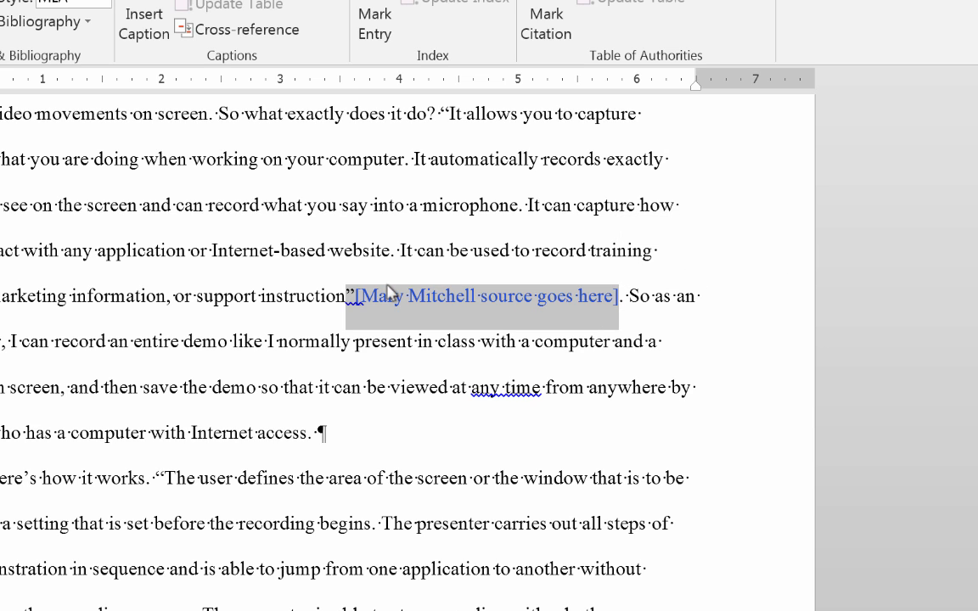
- Replace the source placeholder after "support instruction" with a closing quotation mark, a space and a citation of the Camtasia Studio Review (2015) source
{"action": "key", "text": "Delete"}
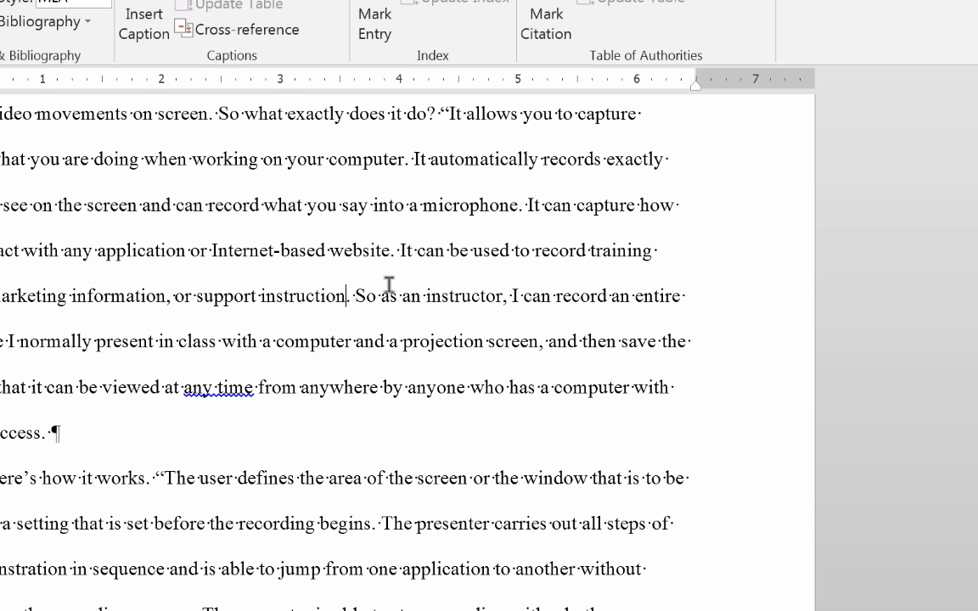
{"action": "type", "text": "\""}
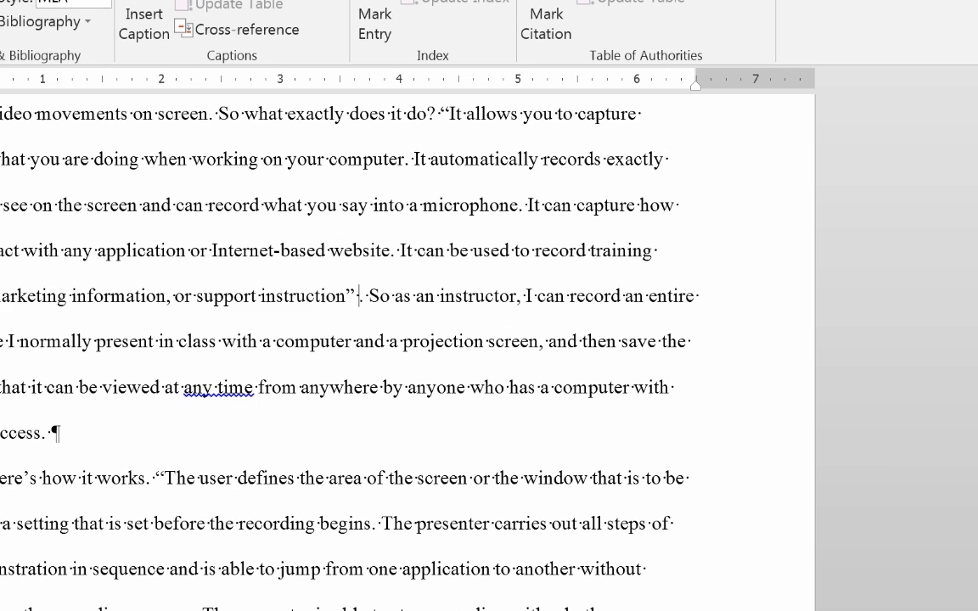
{"action": "scroll", "coordinate": [360, 298], "scroll_direction": "up", "scroll_amount": 5}
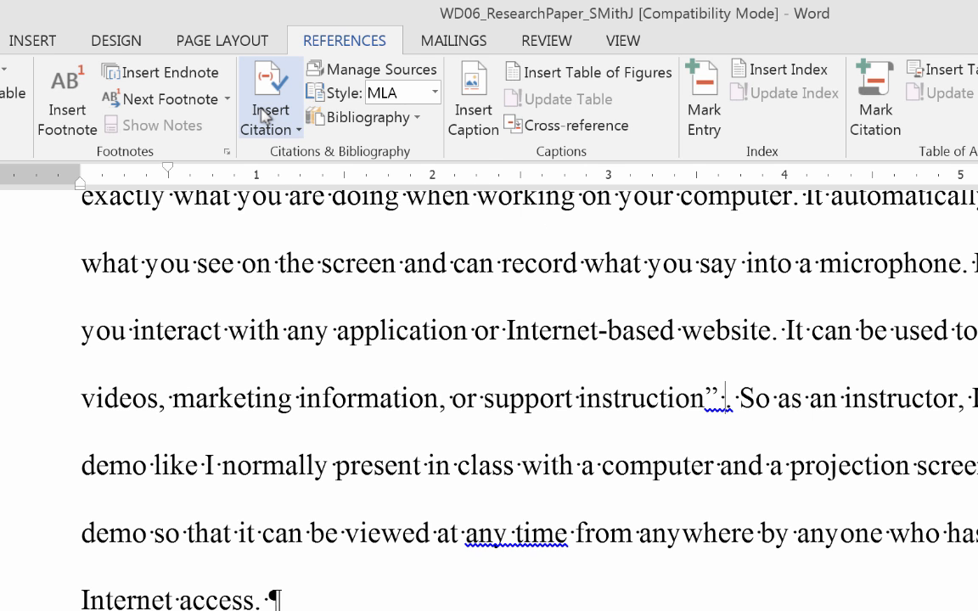
{"action": "left_click", "coordinate": [297, 130]}
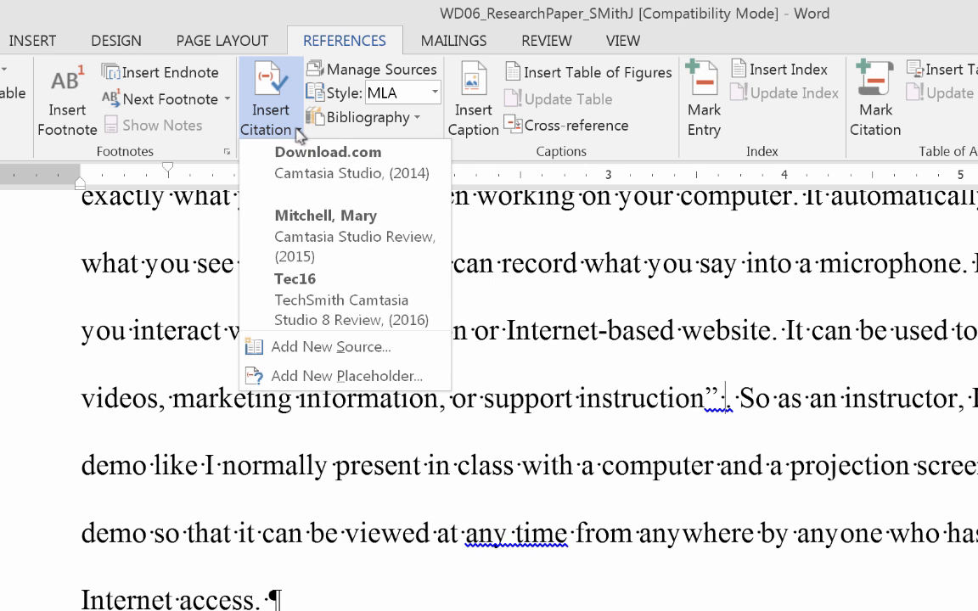
{"action": "left_click", "coordinate": [289, 208]}
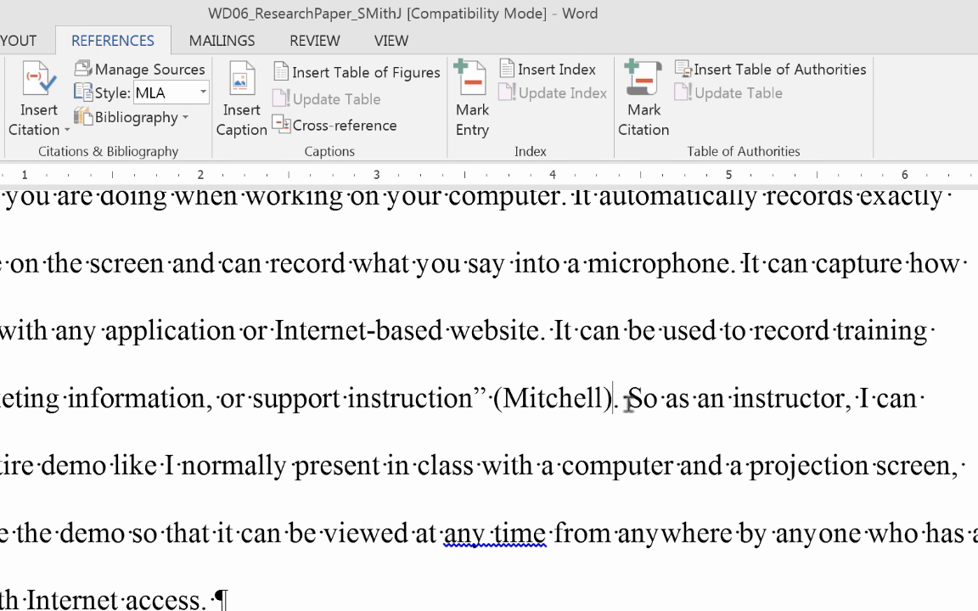
- Set the font color of the citation after "support instruction" to the black theme color
{"action": "left_click", "coordinate": [502, 397]}
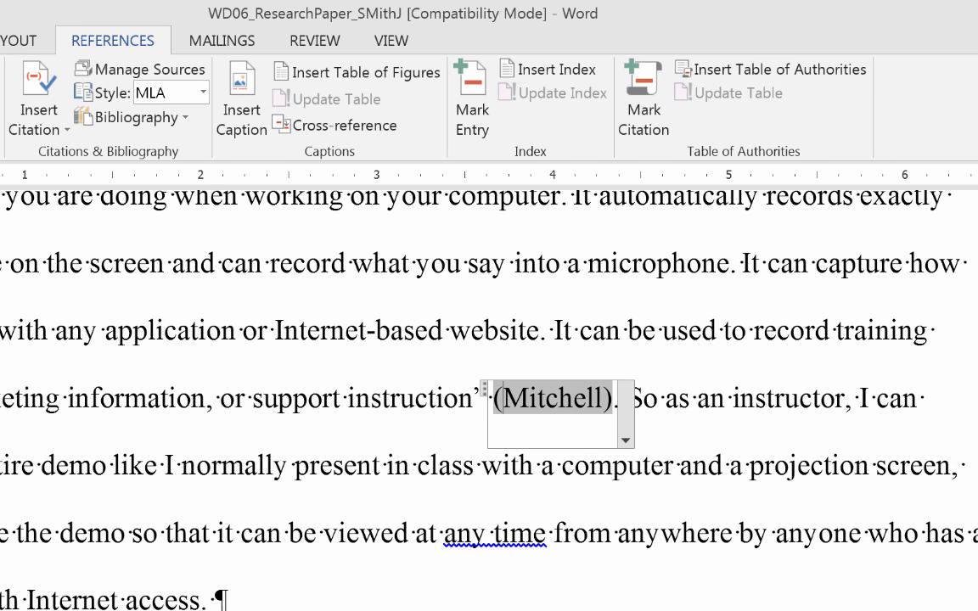
{"action": "right_click", "coordinate": [581, 392]}
{"action": "left_click", "coordinate": [739, 353]}
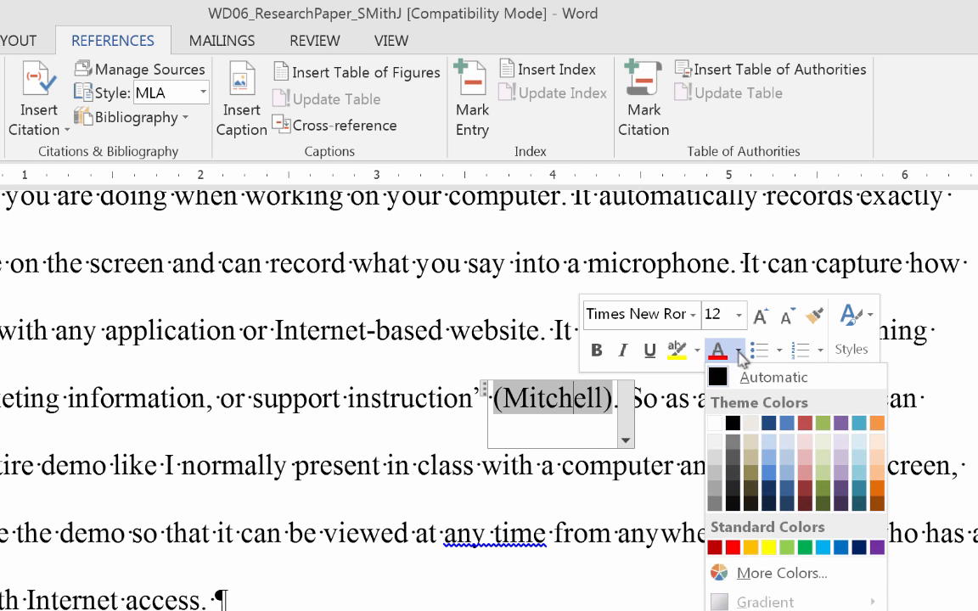
{"action": "left_click", "coordinate": [734, 422]}
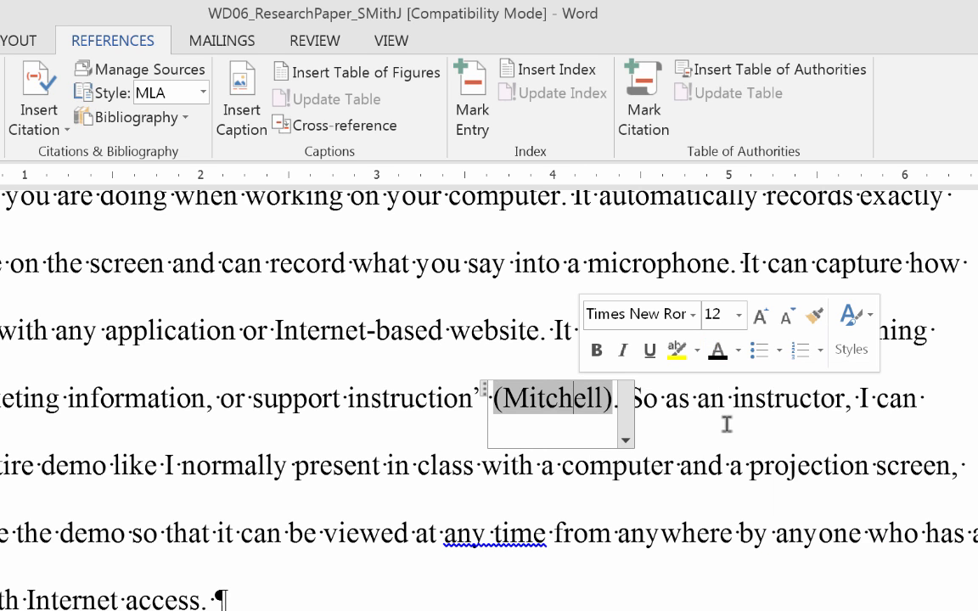
{"action": "left_click", "coordinate": [729, 459]}
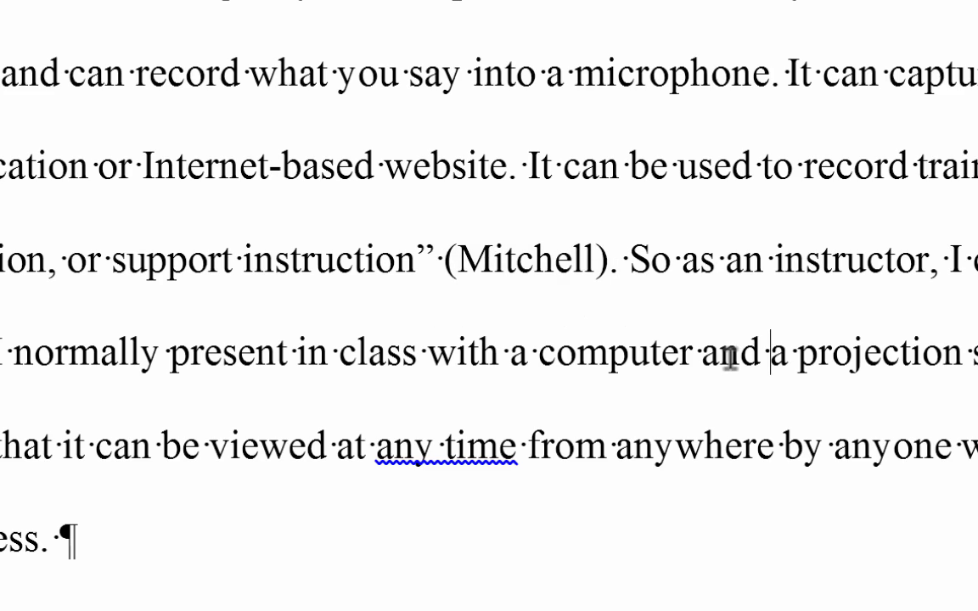
- Replace the Download.com placeholder after "the actions of the presenter" with a citation of the Download.com Camtasia Studio (2014) source, followed by a period
{"action": "scroll", "coordinate": [730, 363], "scroll_direction": "down", "scroll_amount": 2}
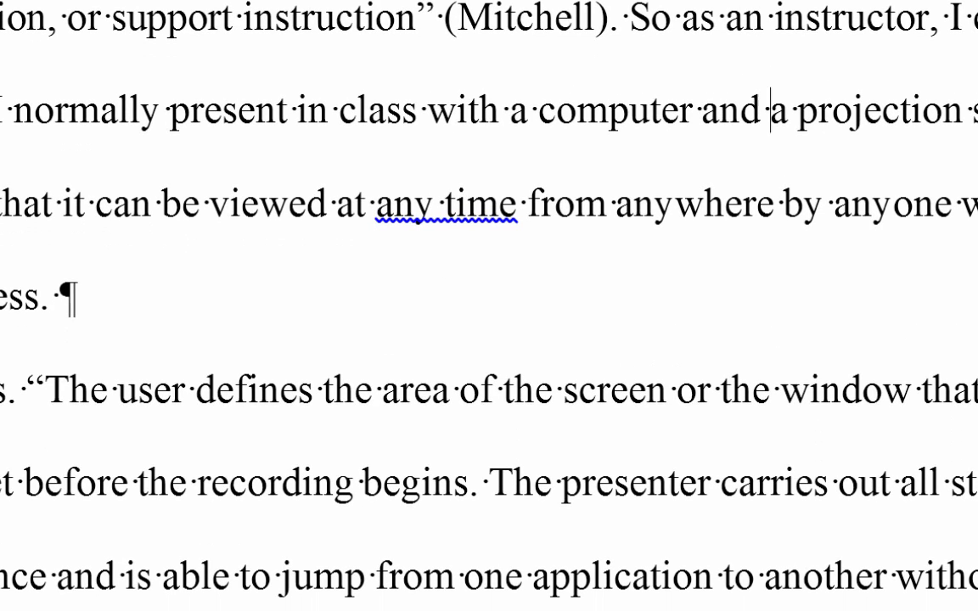
{"action": "scroll", "coordinate": [489, 306], "scroll_direction": "down", "scroll_amount": 5}
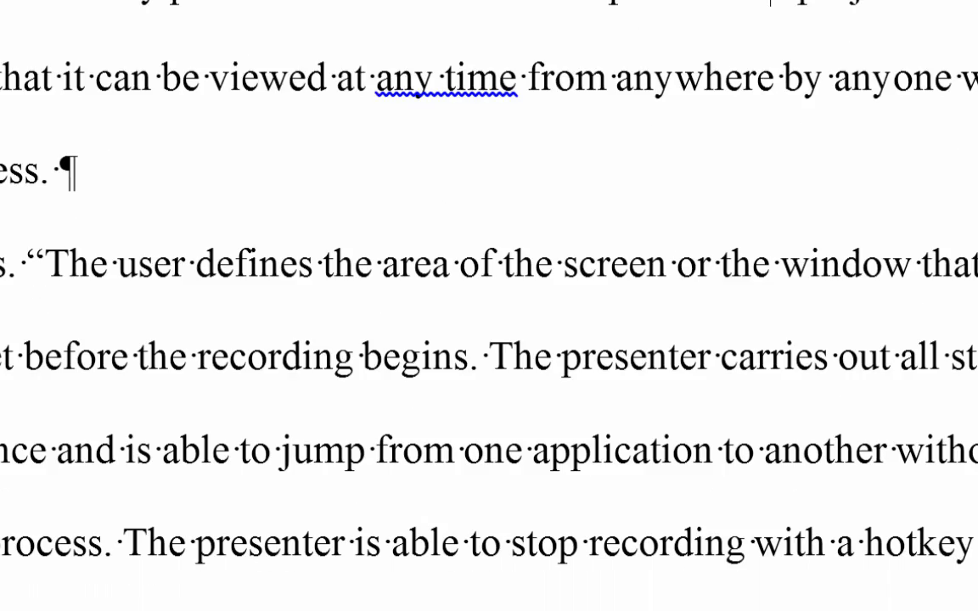
{"action": "scroll", "coordinate": [489, 306], "scroll_direction": "down", "scroll_amount": 1}
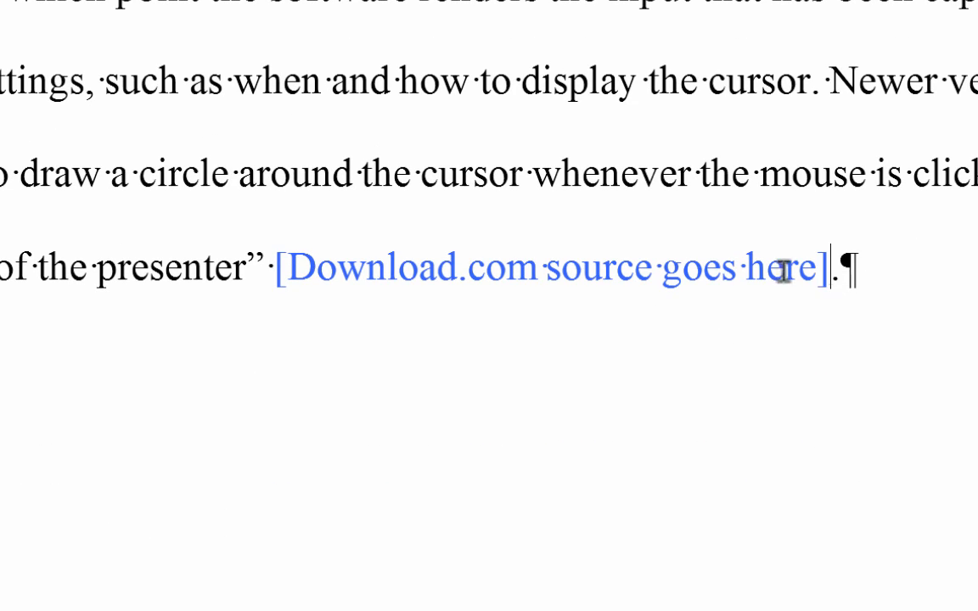
{"action": "left_click_drag", "start_coordinate": [779, 267], "coordinate": [279, 278]}
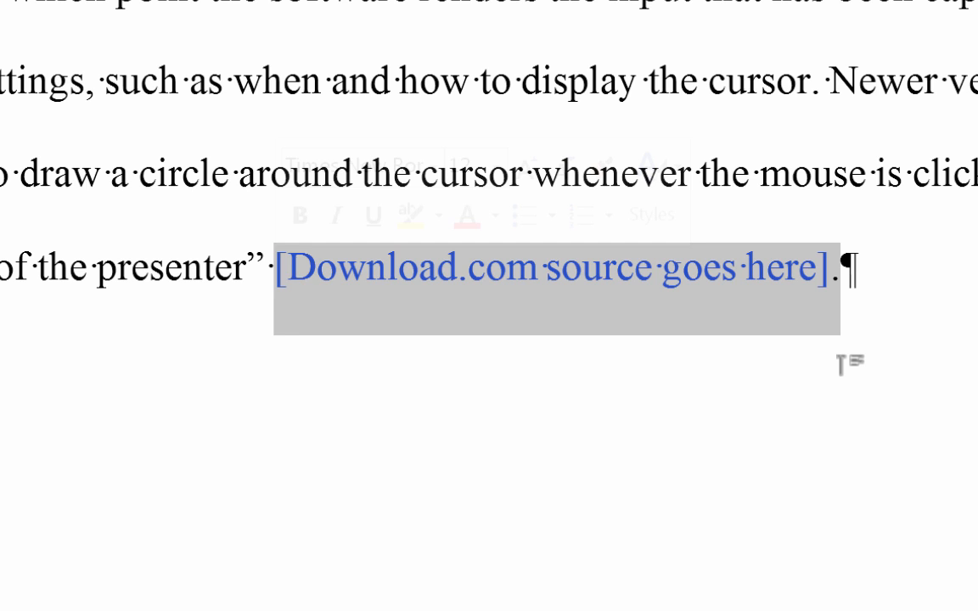
{"action": "key", "text": "Delete"}
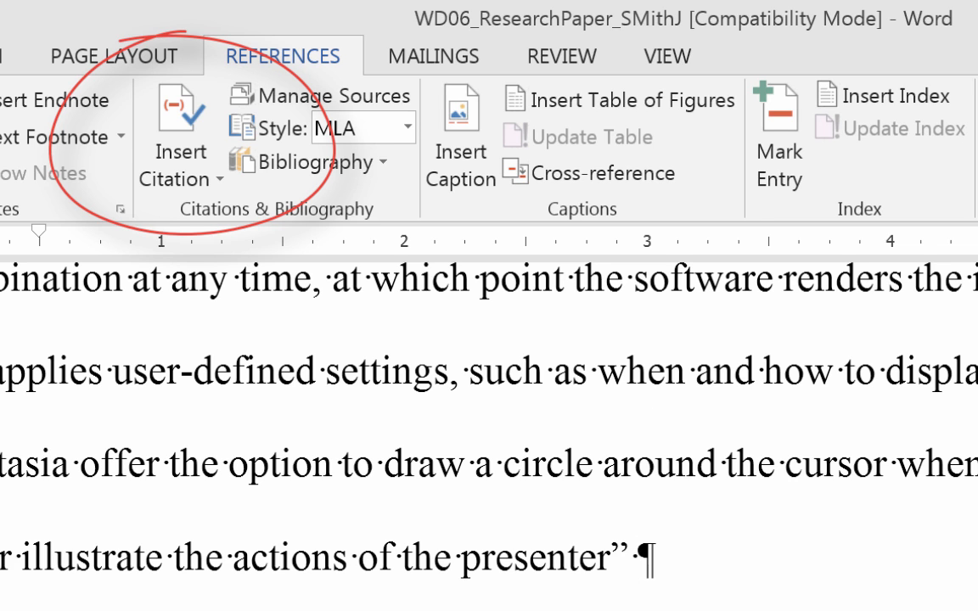
{"action": "left_click", "coordinate": [192, 161]}
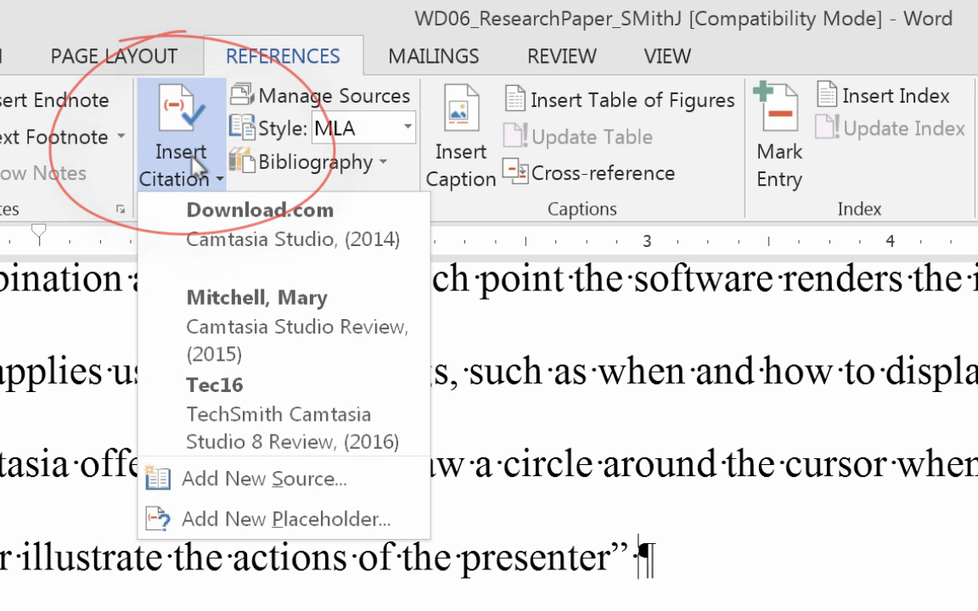
{"action": "left_click", "coordinate": [212, 214]}
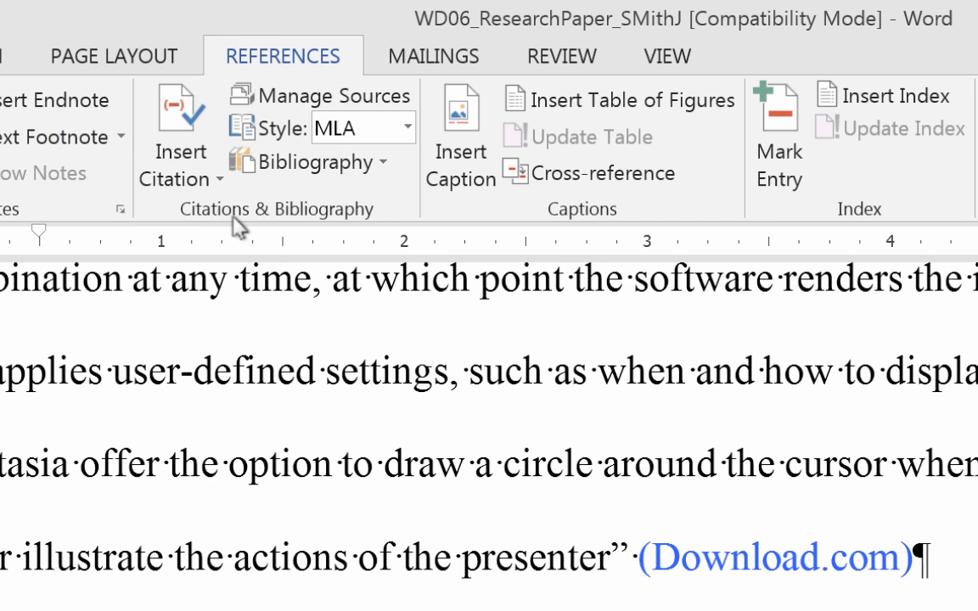
{"action": "type", "text": "."}
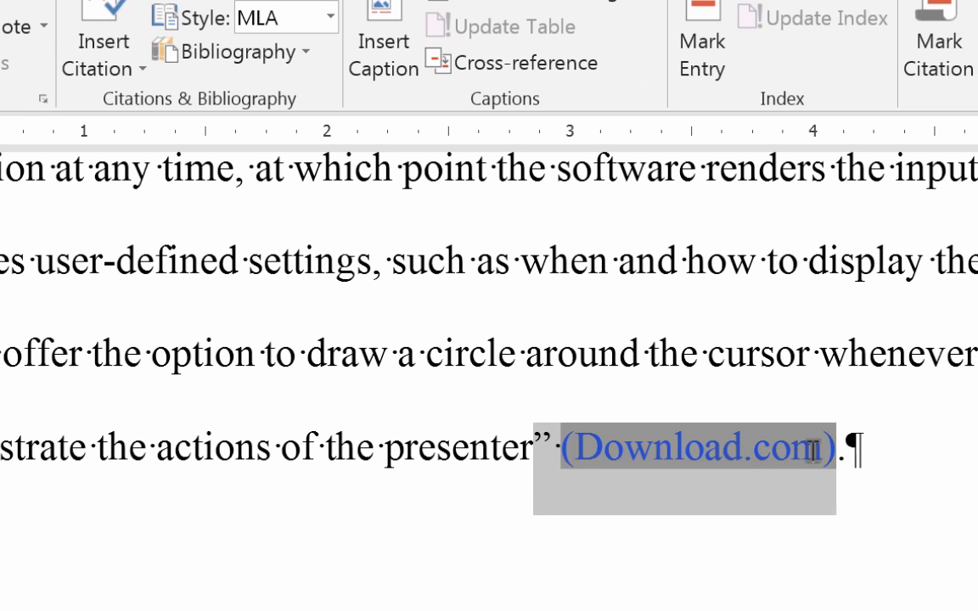
- Set the font color of the Download.com citation at the end of the paragraph to Automatic
{"action": "left_click", "coordinate": [813, 450]}
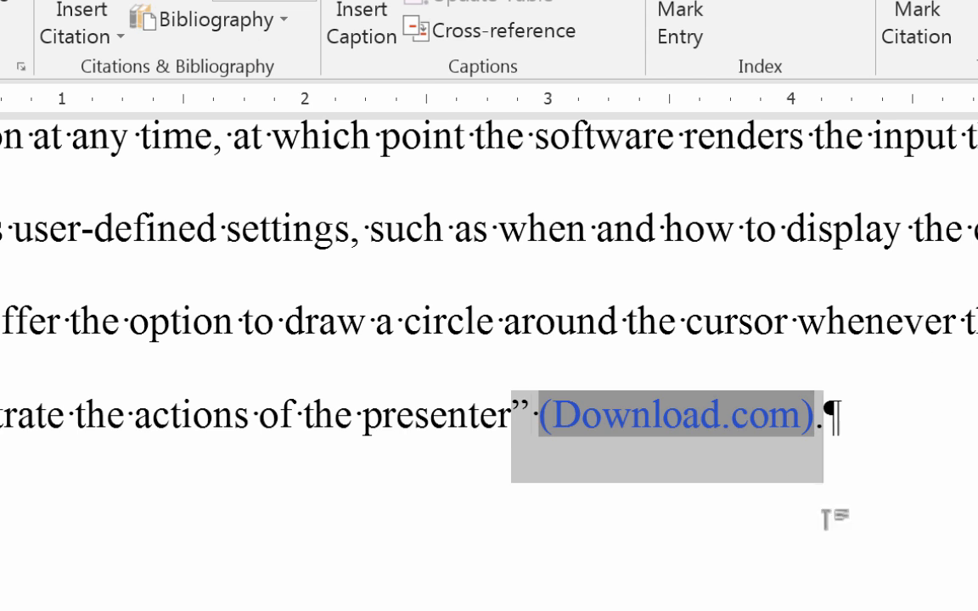
{"action": "right_click", "coordinate": [738, 419]}
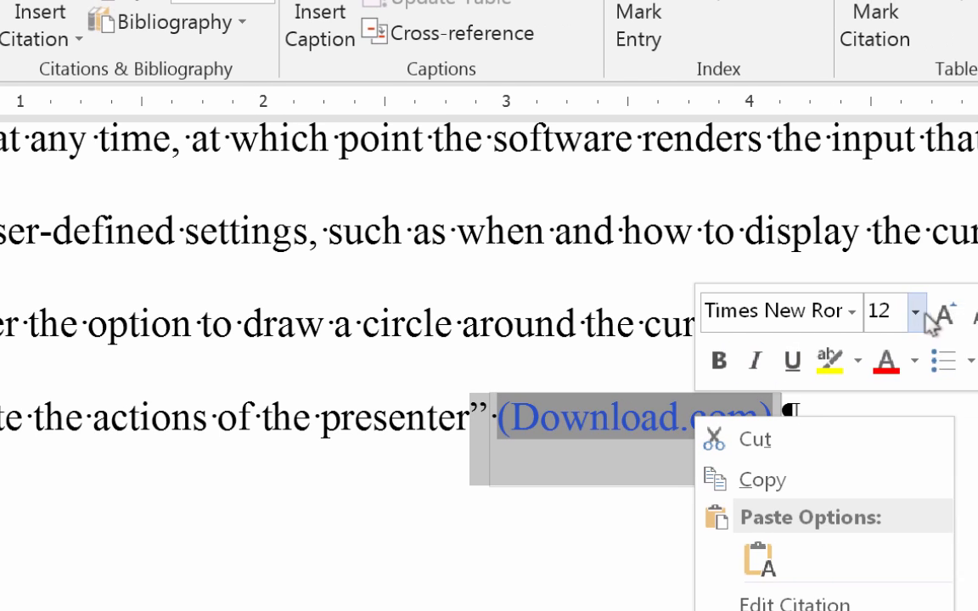
{"action": "left_click", "coordinate": [956, 357]}
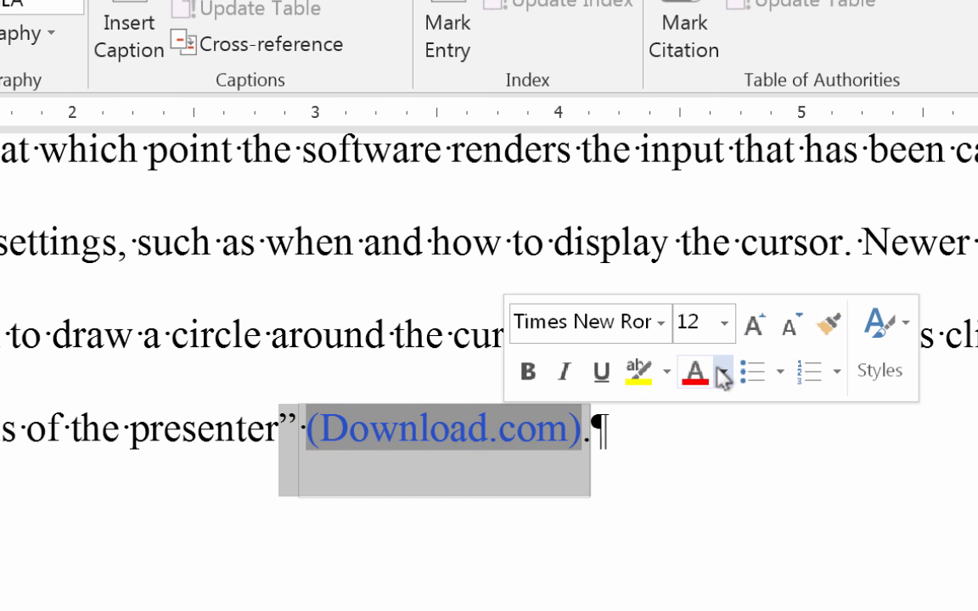
{"action": "left_click", "coordinate": [722, 376]}
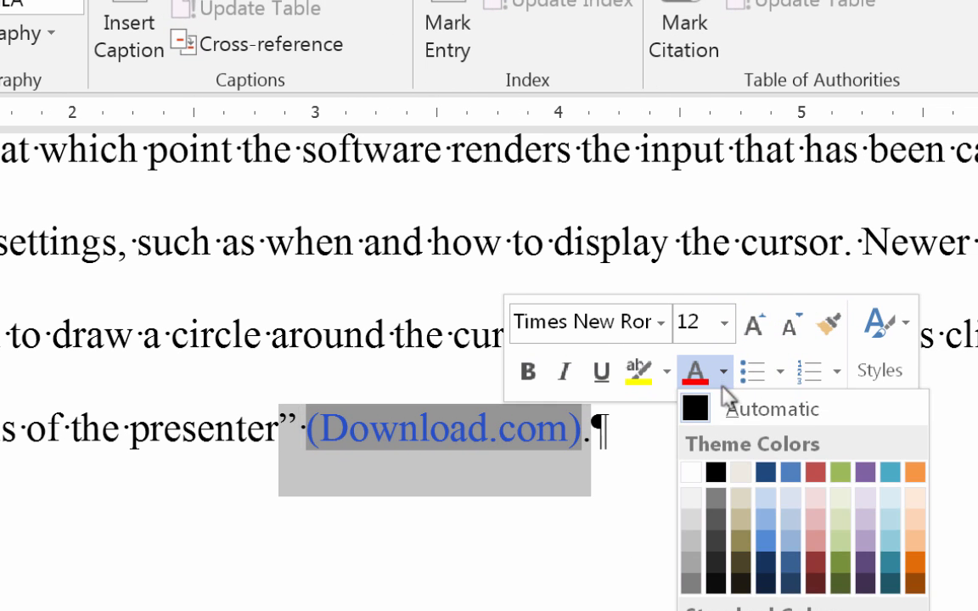
{"action": "left_click", "coordinate": [754, 409]}
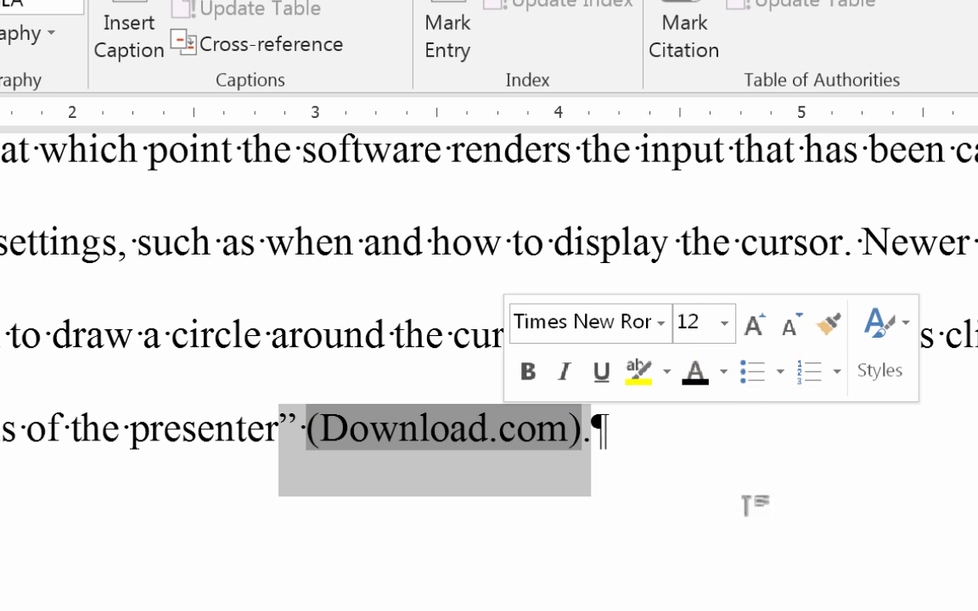
{"action": "left_click", "coordinate": [823, 451]}
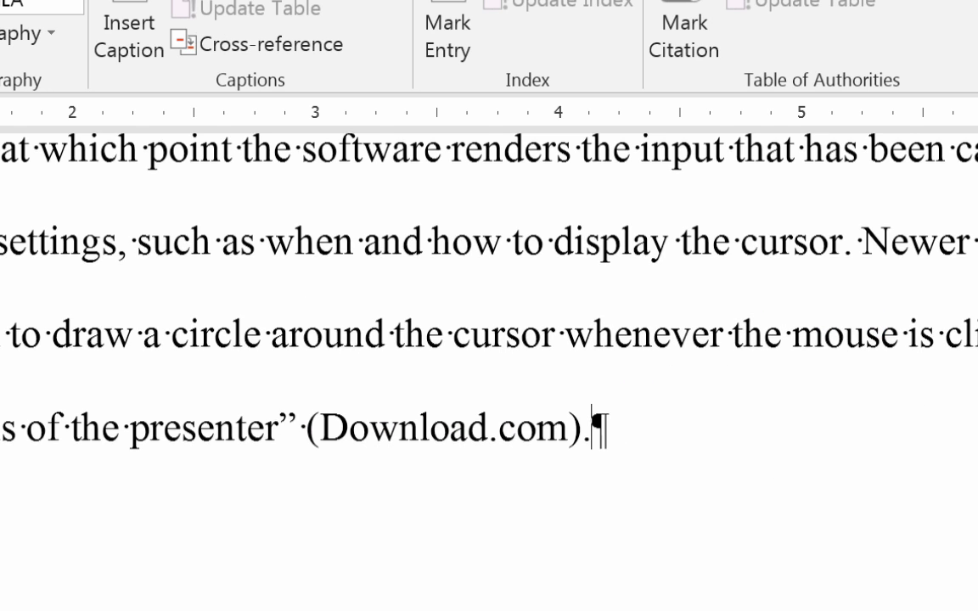
- Replace the source placeholder after "the recorded capture" with a citation of the Camtasia Studio Review (2015) source, followed by a period and a space
{"action": "scroll", "coordinate": [489, 339], "scroll_direction": "down", "scroll_amount": 10}
{"action": "scroll", "coordinate": [489, 339], "scroll_direction": "down", "scroll_amount": 5}
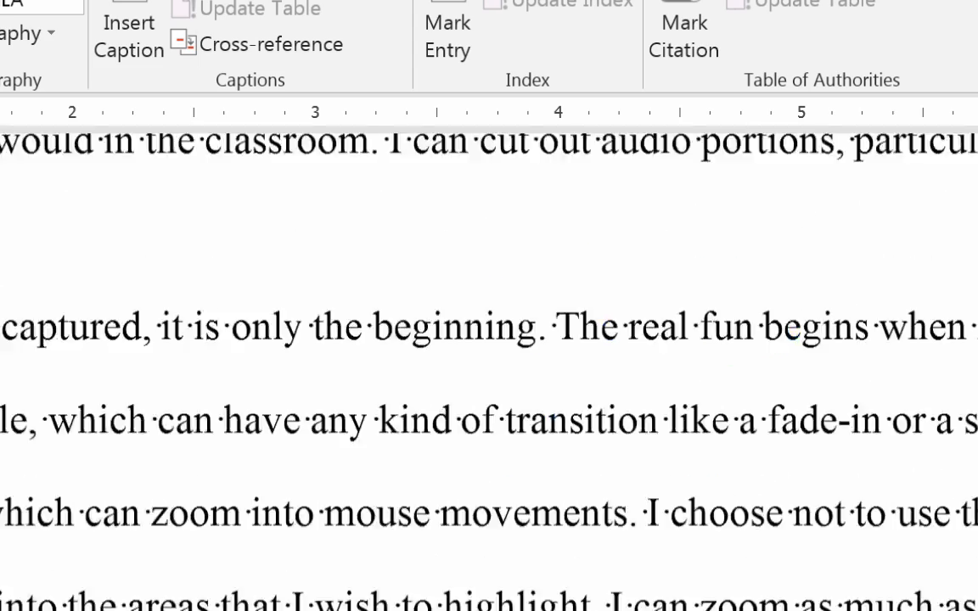
{"action": "scroll", "coordinate": [489, 339], "scroll_direction": "up", "scroll_amount": 2}
{"action": "scroll", "coordinate": [488, 340], "scroll_direction": "up", "scroll_amount": 2}
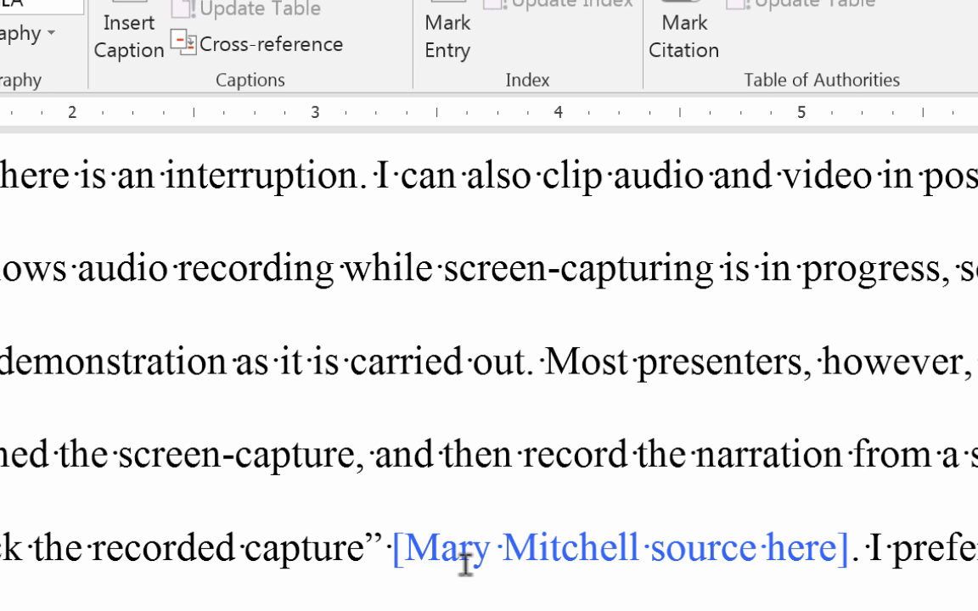
{"action": "left_click", "coordinate": [845, 548]}
{"action": "left_click_drag", "start_coordinate": [677, 537], "coordinate": [365, 531]}
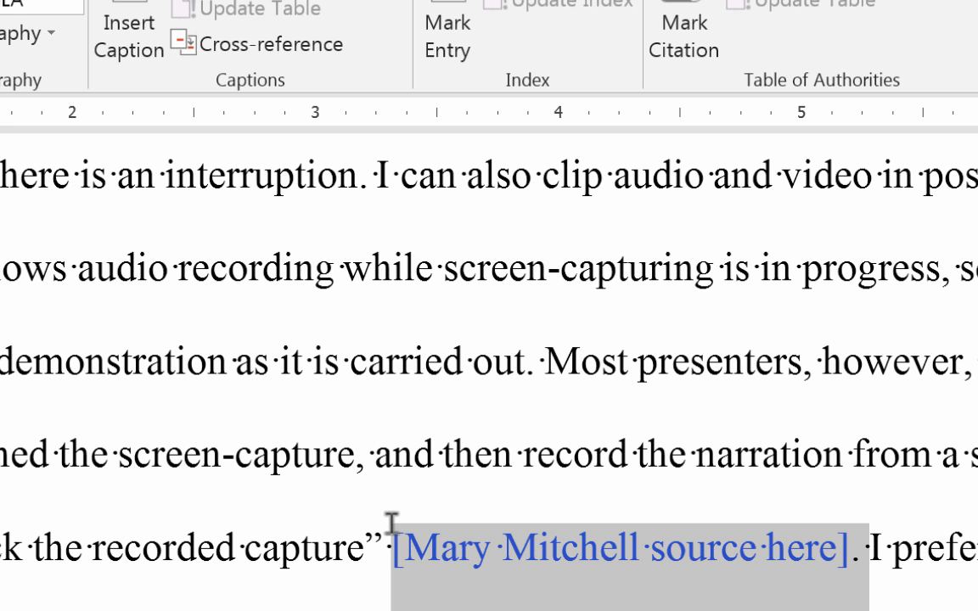
{"action": "key", "text": "Delete"}
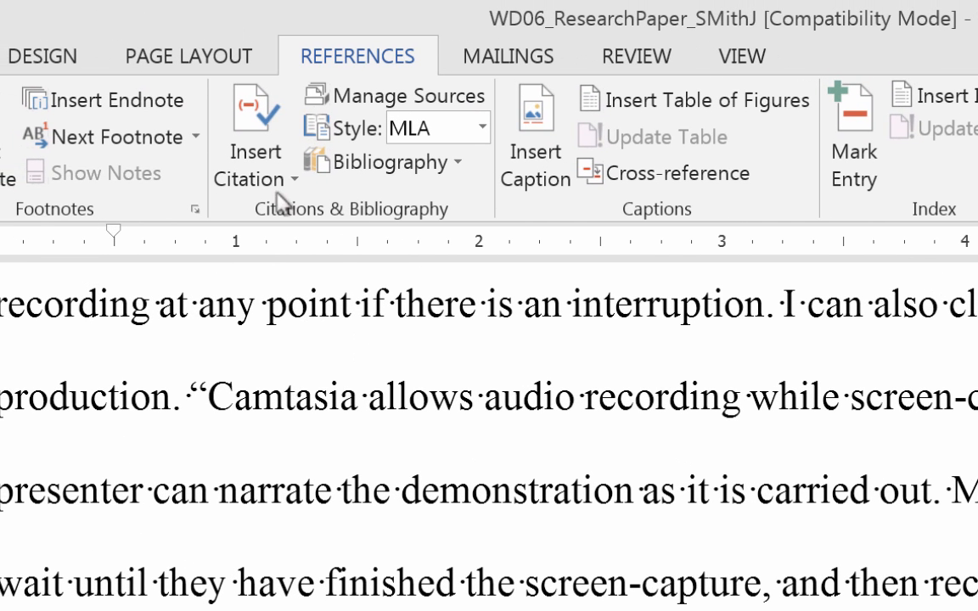
{"action": "left_click", "coordinate": [254, 165]}
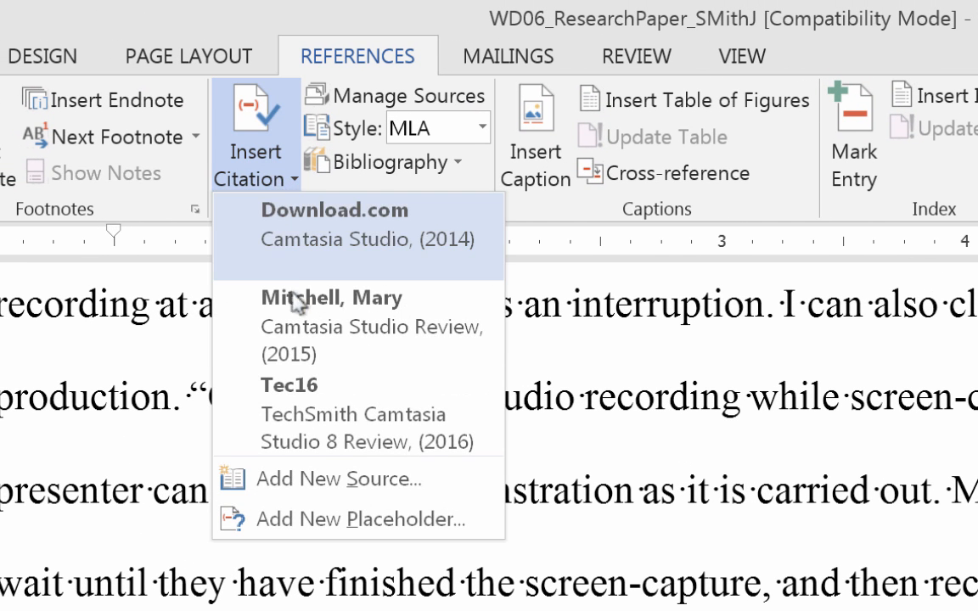
{"action": "left_click", "coordinate": [291, 284]}
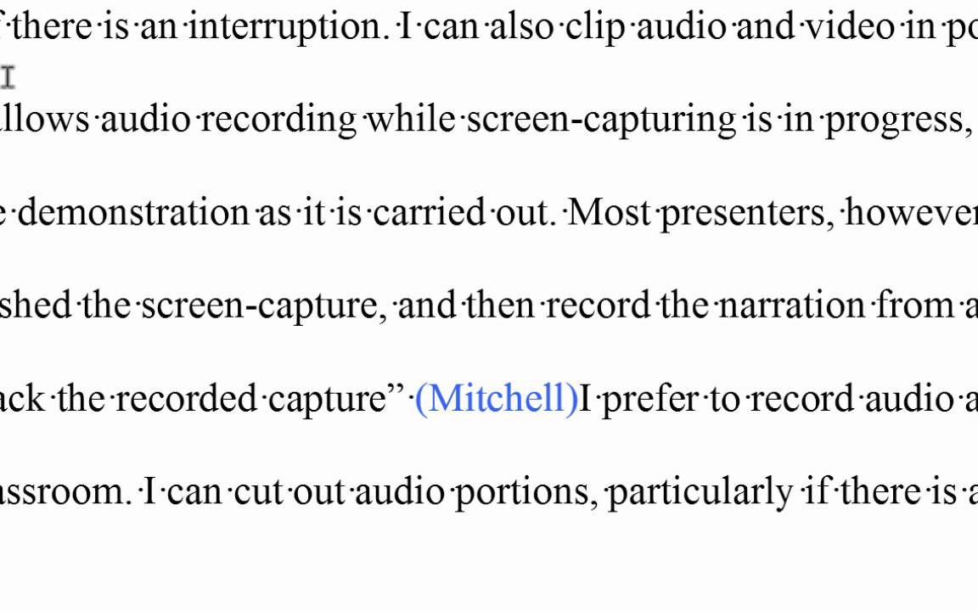
{"action": "type", "text": "."}
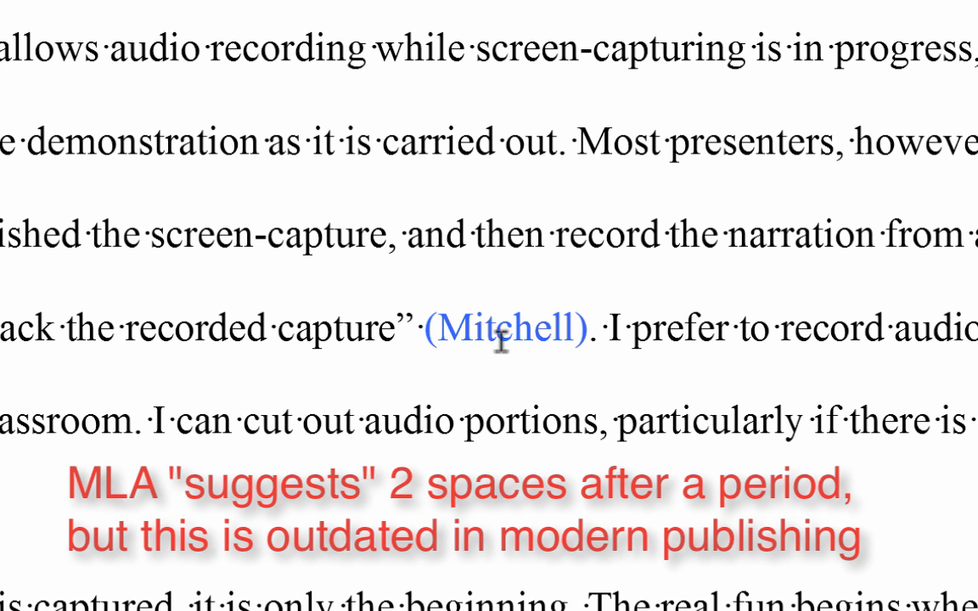
- Set the font color of the citation after "the recorded capture" to black
{"action": "left_click_drag", "start_coordinate": [416, 327], "coordinate": [627, 335]}
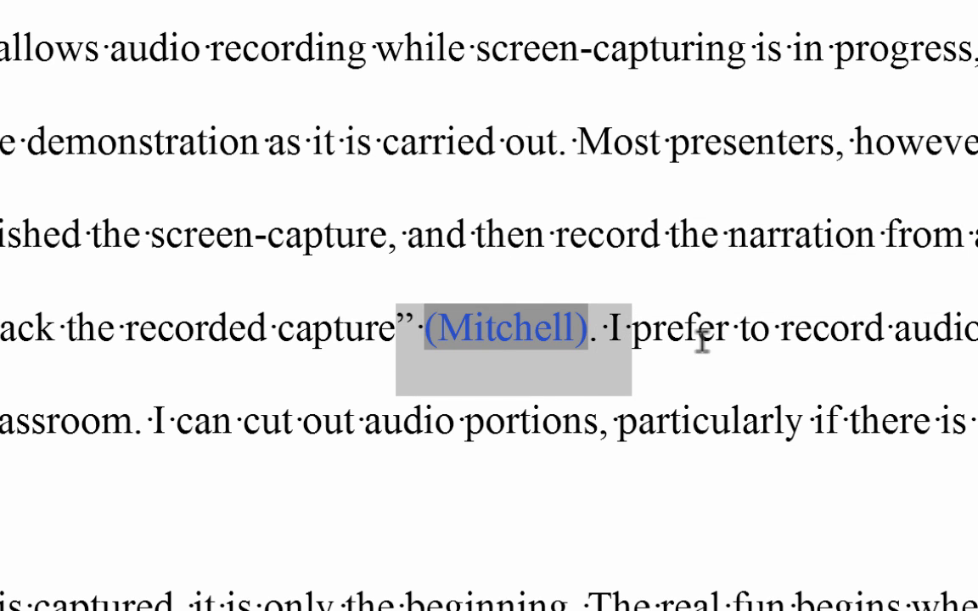
{"action": "right_click", "coordinate": [533, 319]}
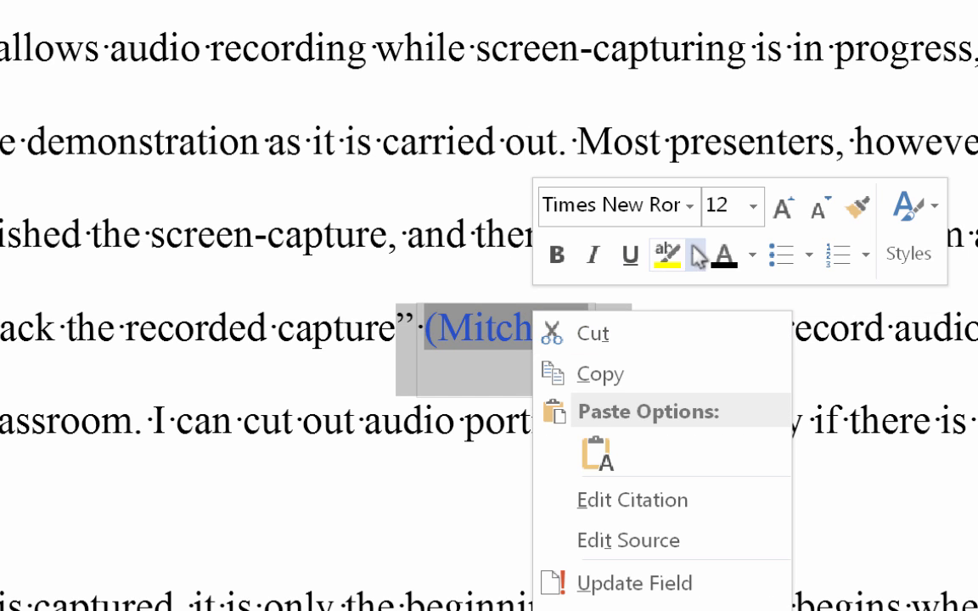
{"action": "left_click", "coordinate": [723, 257]}
{"action": "left_click", "coordinate": [919, 468]}
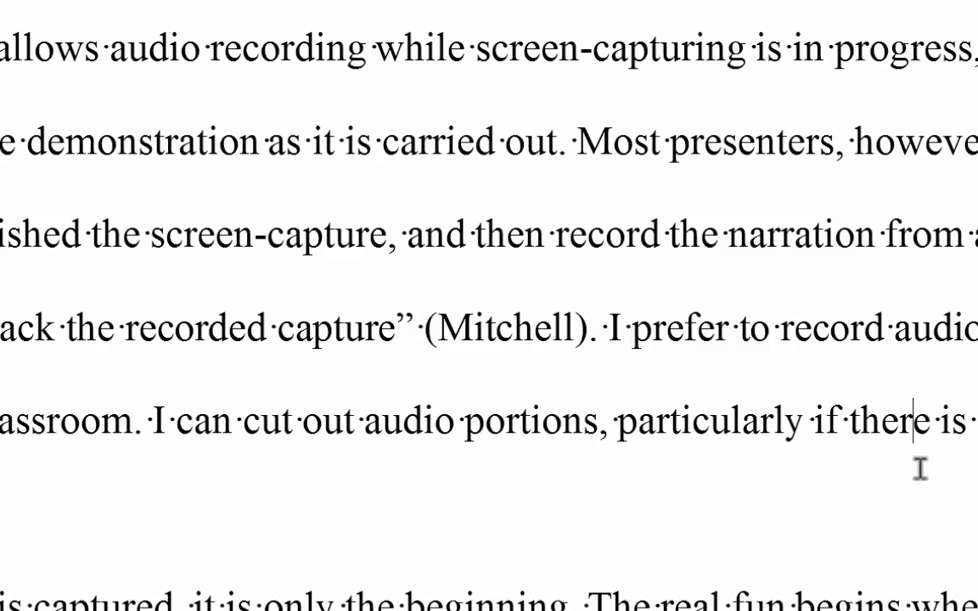
- Replace the DIY Video Editor source placeholder at the end of the last paragraph with a citation of TechSmith Camtasia Studio 8 Review (2016)
{"action": "scroll", "coordinate": [919, 468], "scroll_direction": "down", "scroll_amount": 5}
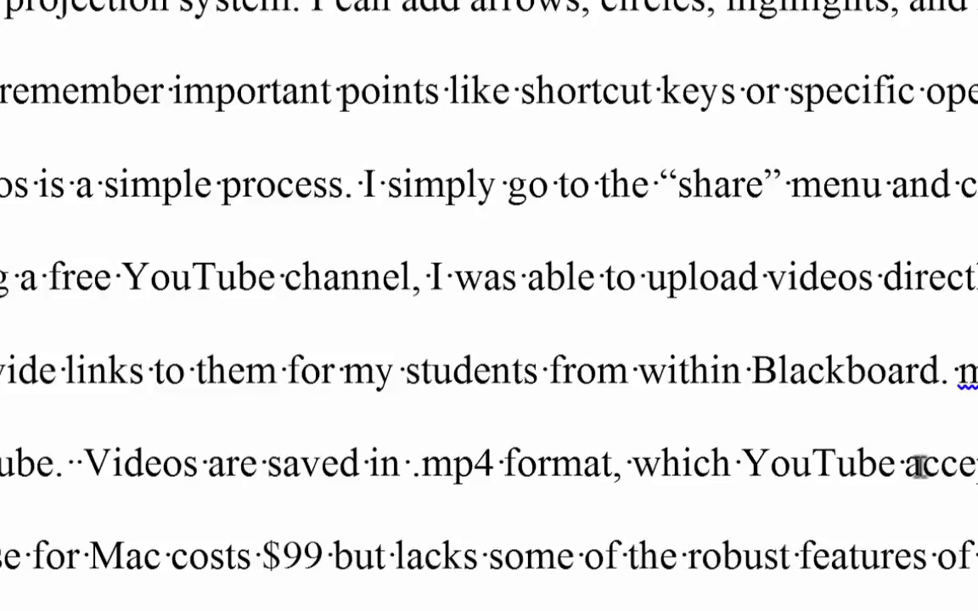
{"action": "scroll", "coordinate": [827, 443], "scroll_direction": "down", "scroll_amount": 3}
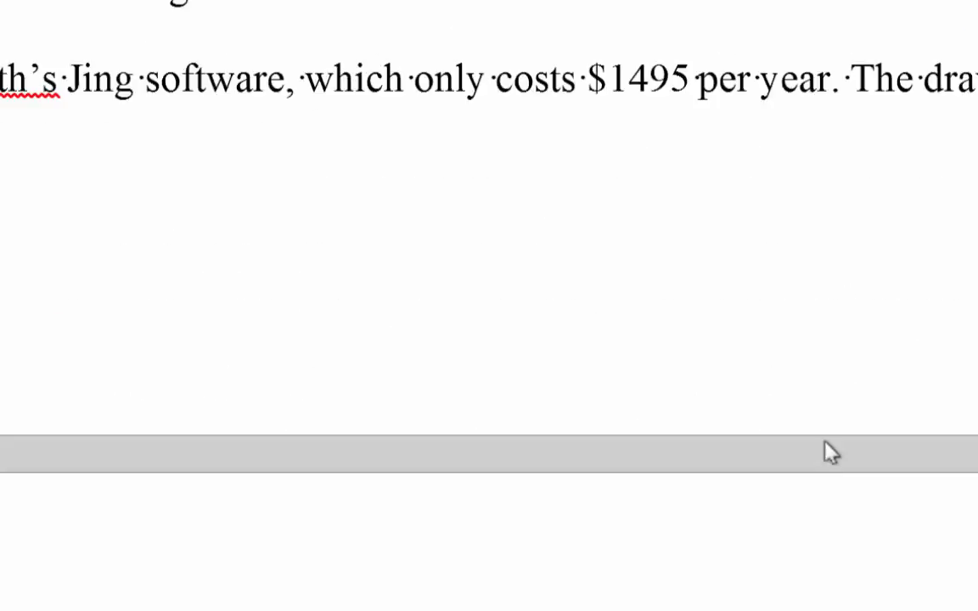
{"action": "scroll", "coordinate": [826, 436], "scroll_direction": "down", "scroll_amount": 3}
{"action": "scroll", "coordinate": [825, 498], "scroll_direction": "up", "scroll_amount": 2}
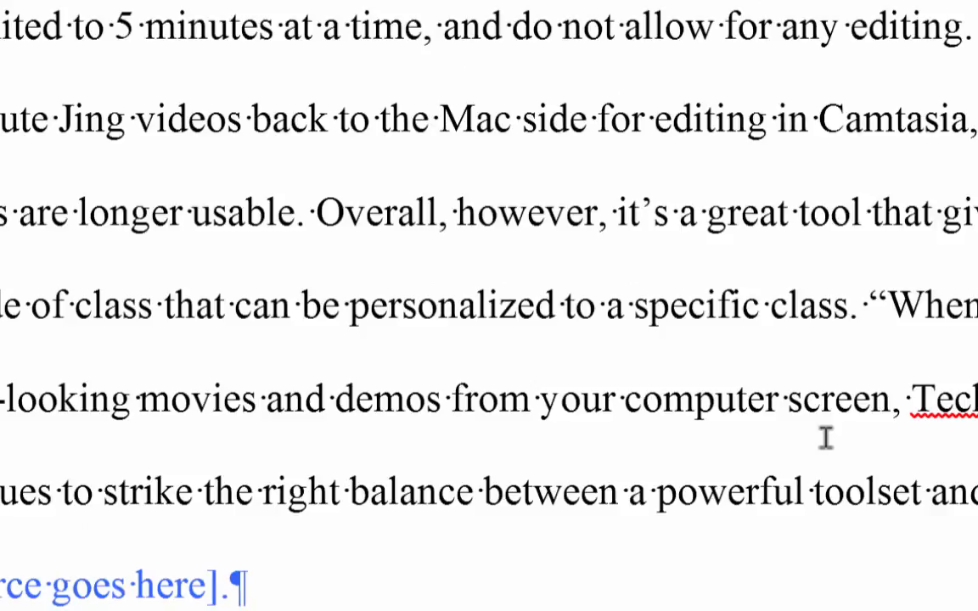
{"action": "scroll", "coordinate": [252, 550], "scroll_direction": "down", "scroll_amount": 3}
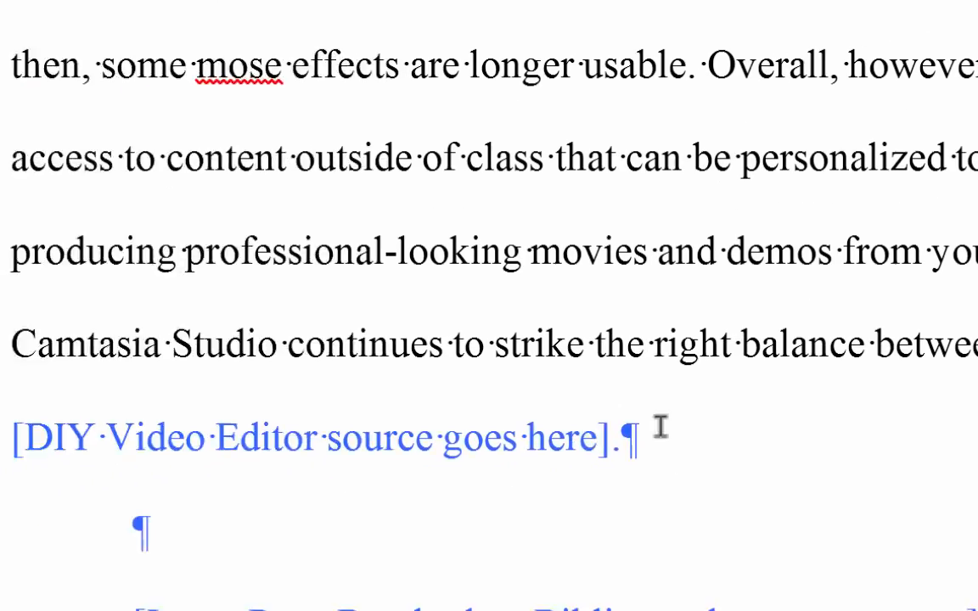
{"action": "left_click_drag", "start_coordinate": [688, 425], "coordinate": [84, 432]}
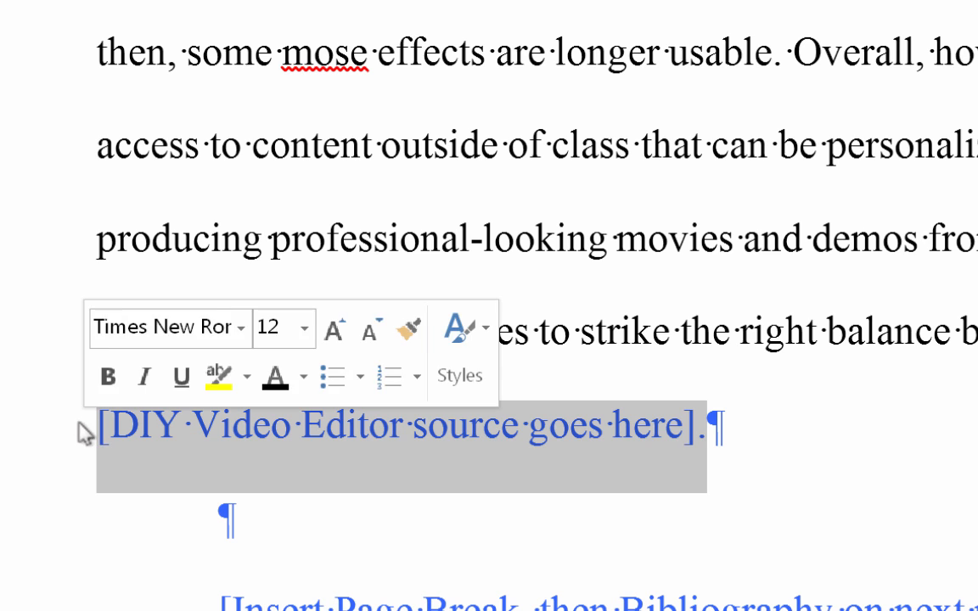
{"action": "key", "text": "Delete"}
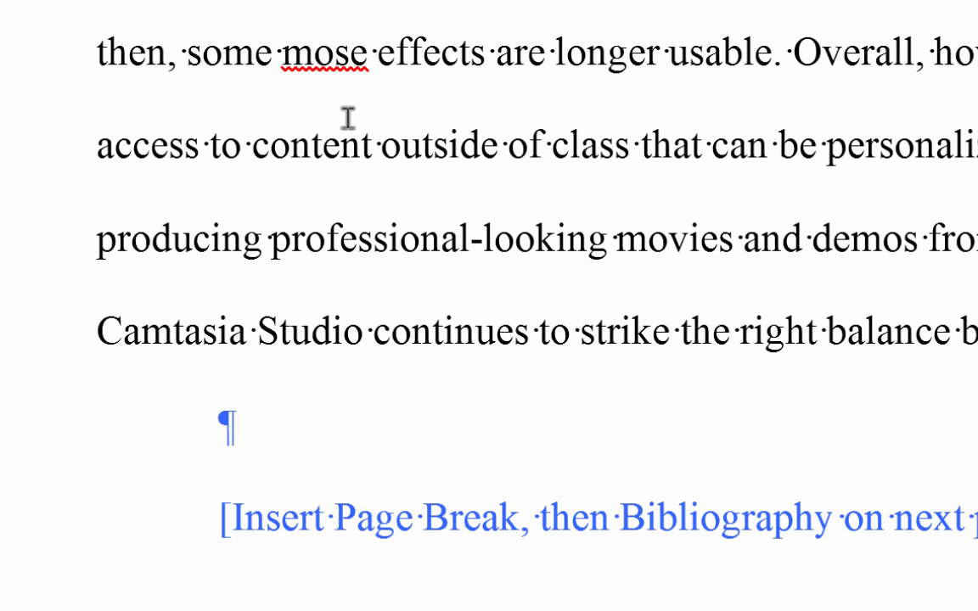
{"action": "left_click", "coordinate": [357, 163]}
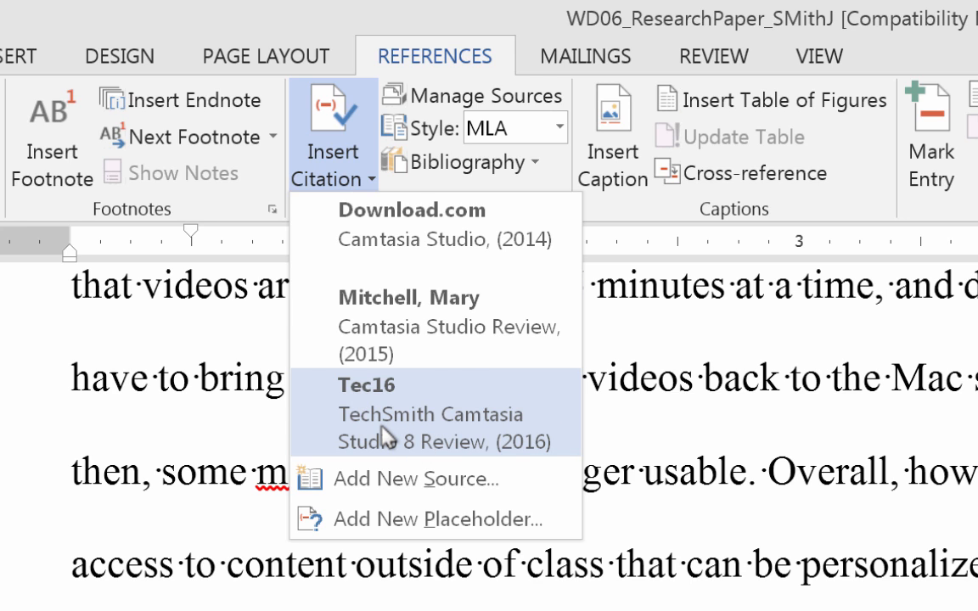
{"action": "left_click", "coordinate": [385, 420]}
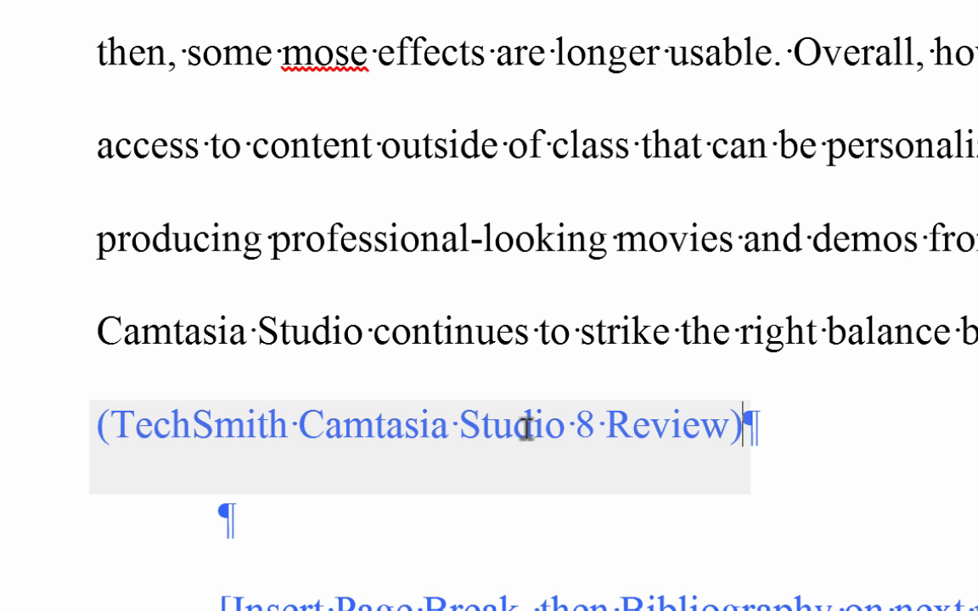
- Edit the TechSmith Camtasia Studio 8 Review (2016) source to add the author's full name, updating both the master list and the current document
{"action": "left_click", "coordinate": [543, 2]}
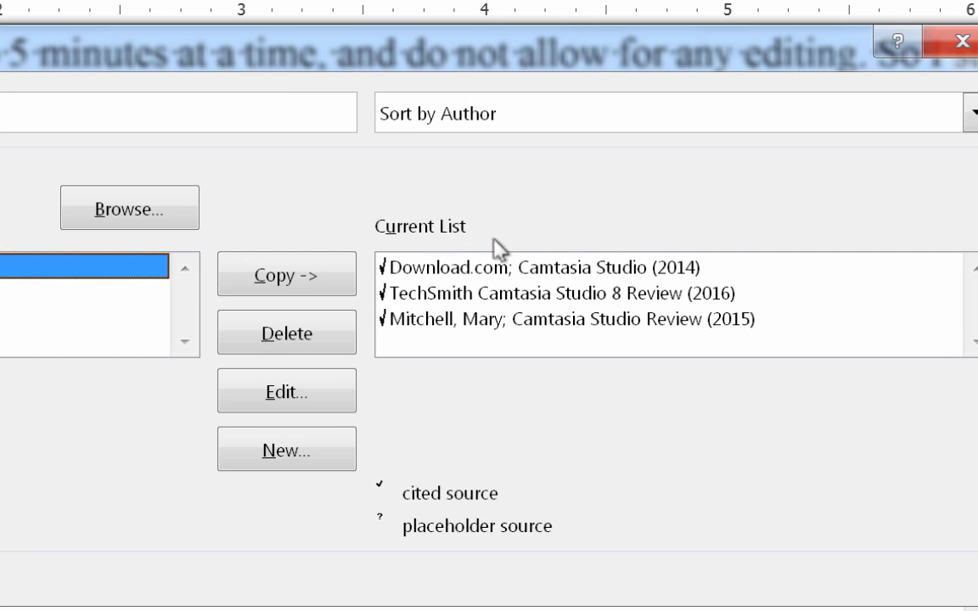
{"action": "left_click", "coordinate": [500, 293]}
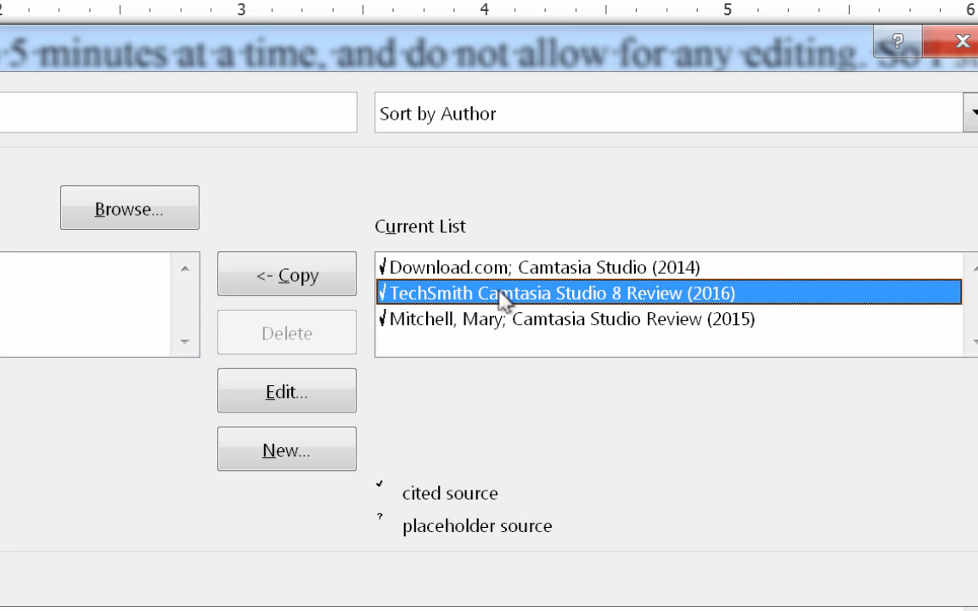
{"action": "left_click", "coordinate": [302, 388]}
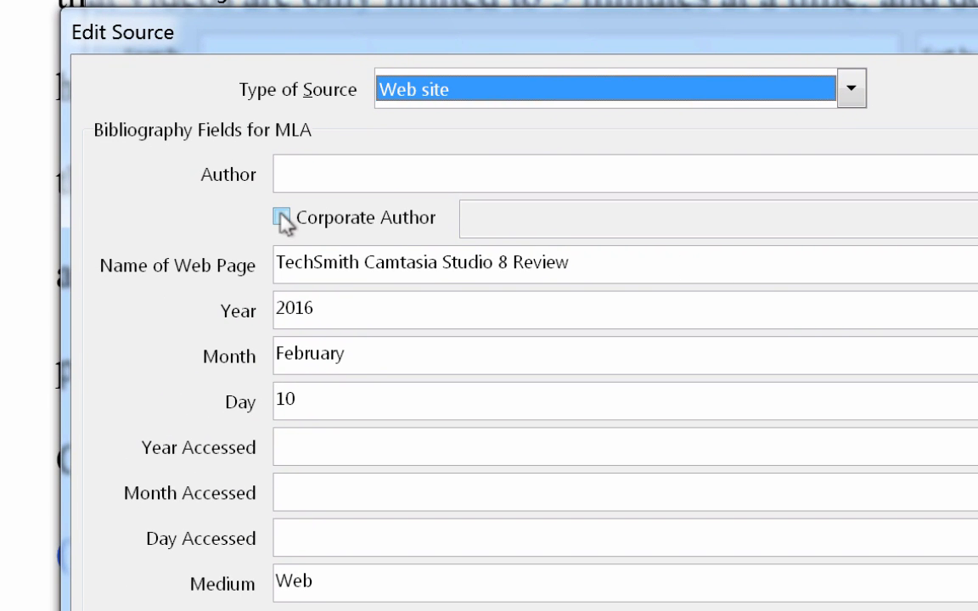
{"action": "left_click", "coordinate": [272, 220]}
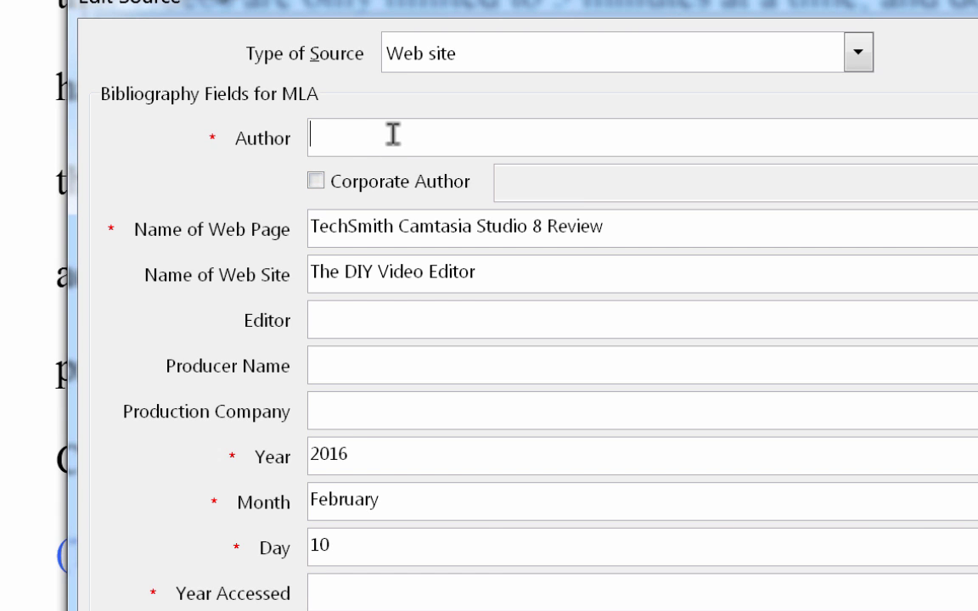
{"action": "left_click", "coordinate": [393, 134]}
{"action": "type", "text": "Lance Carr"}
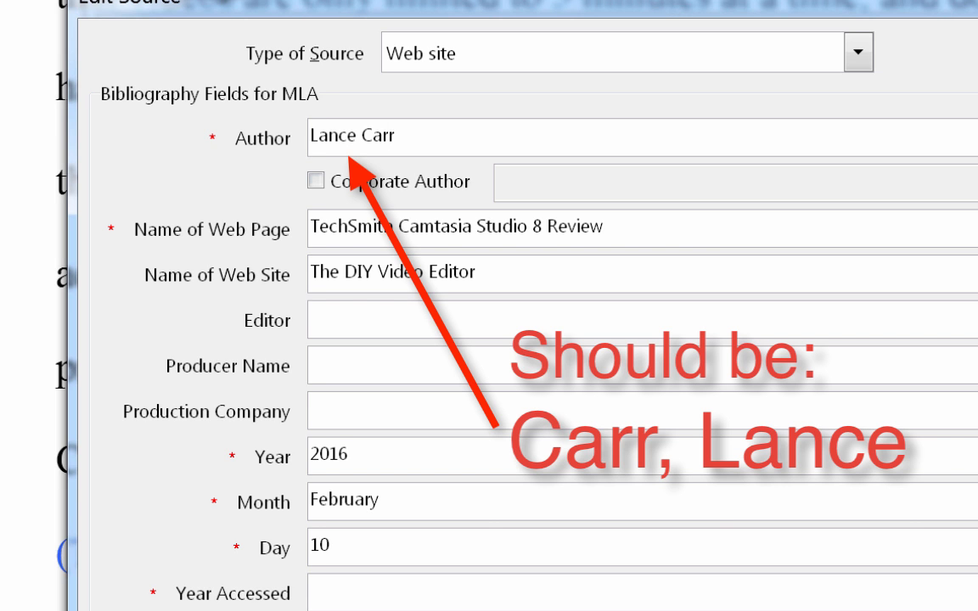
{"action": "left_click", "coordinate": [398, 141]}
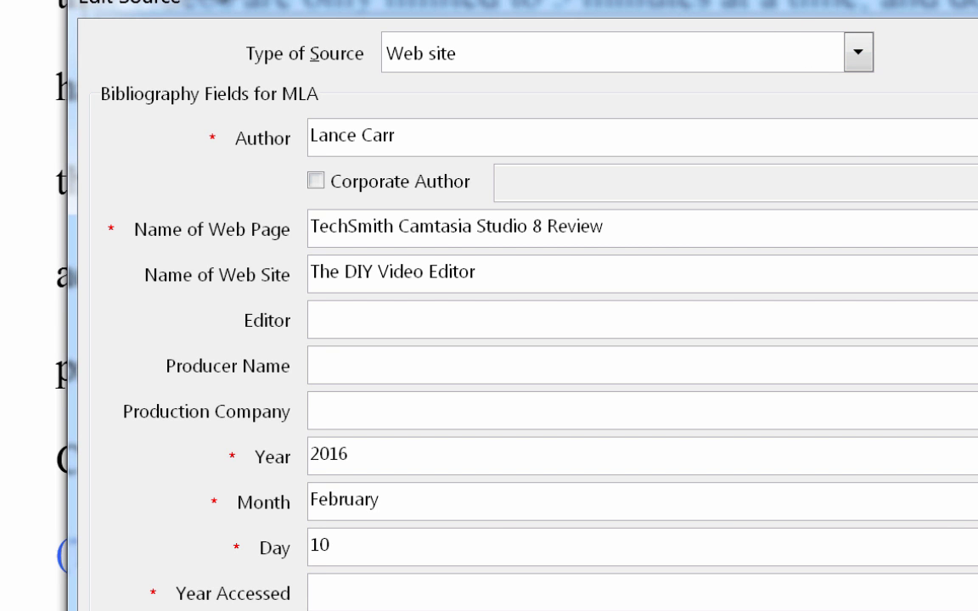
{"action": "key", "text": "Return"}
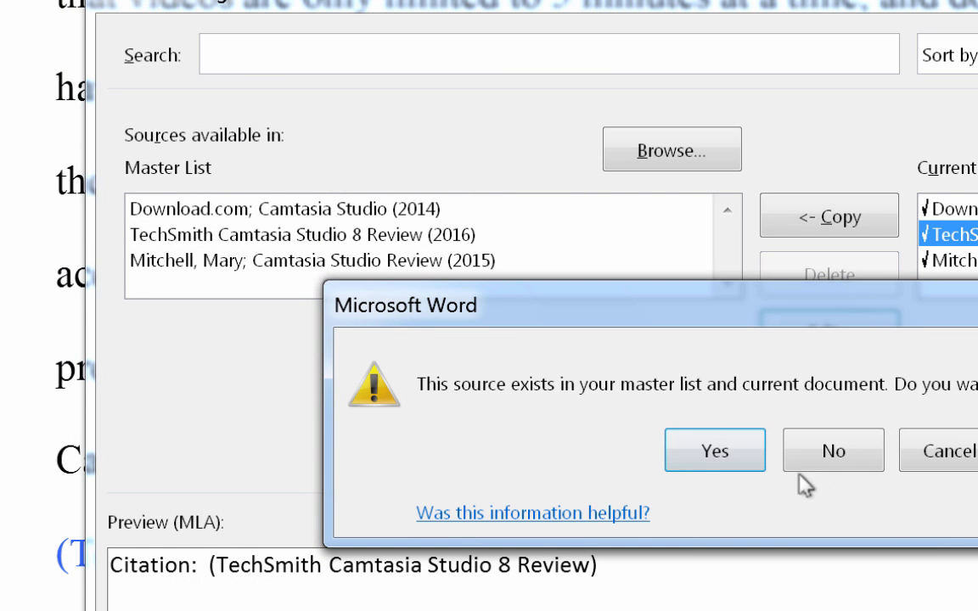
{"action": "left_click", "coordinate": [711, 451]}
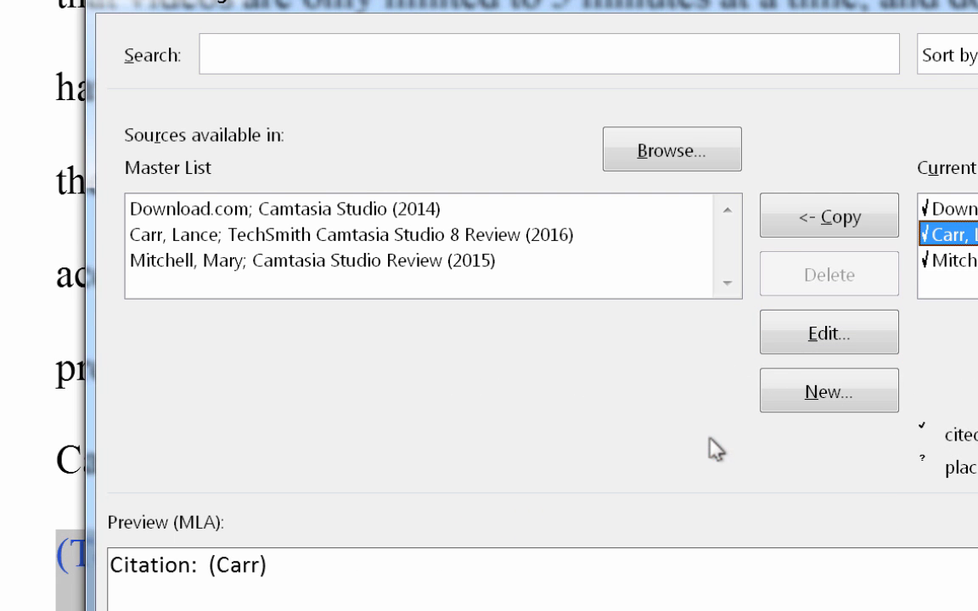
{"action": "key", "text": "Escape"}
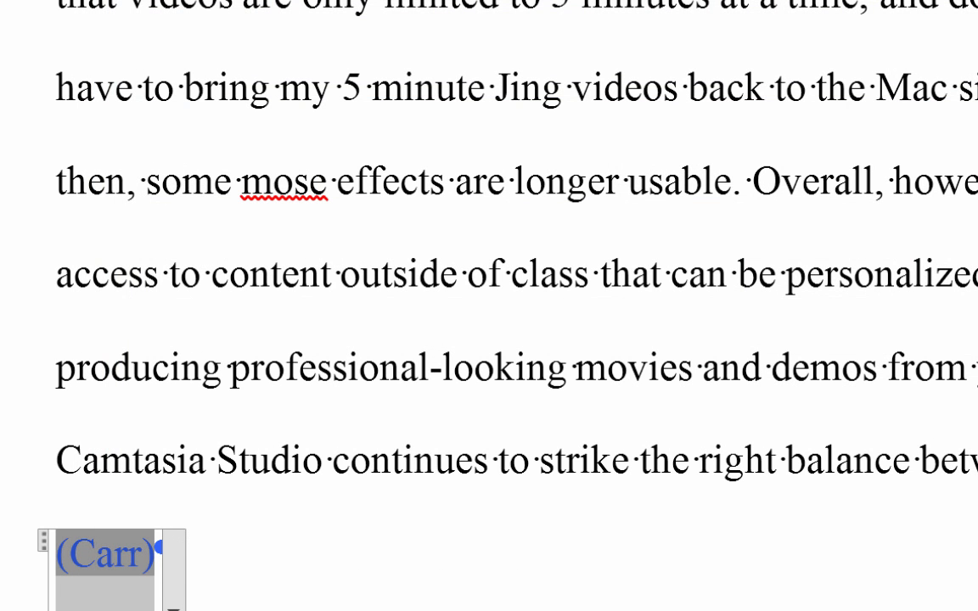
- Add a period after the citation that ends the last paragraph
{"action": "left_click", "coordinate": [555, 563]}
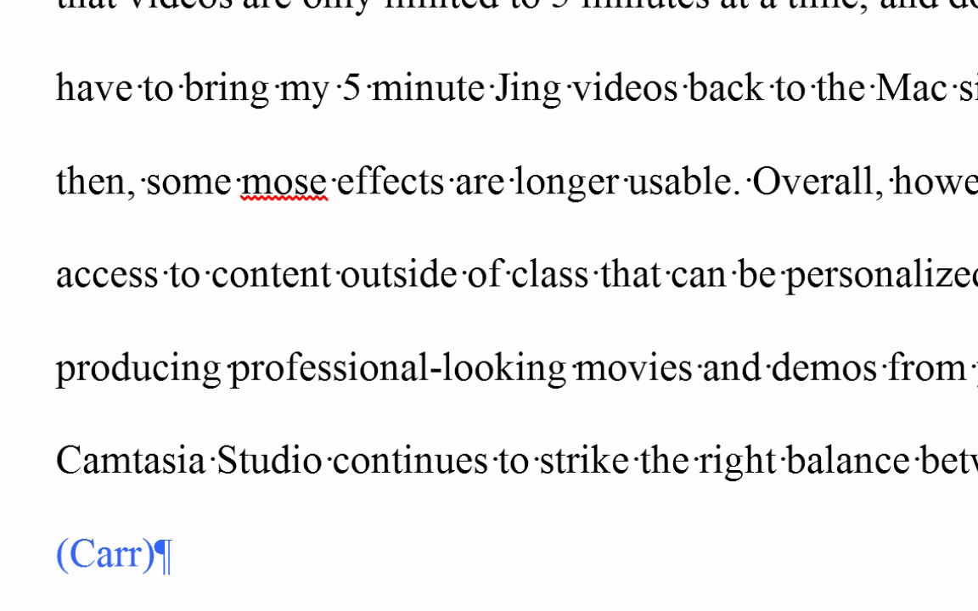
{"action": "left_click", "coordinate": [158, 554]}
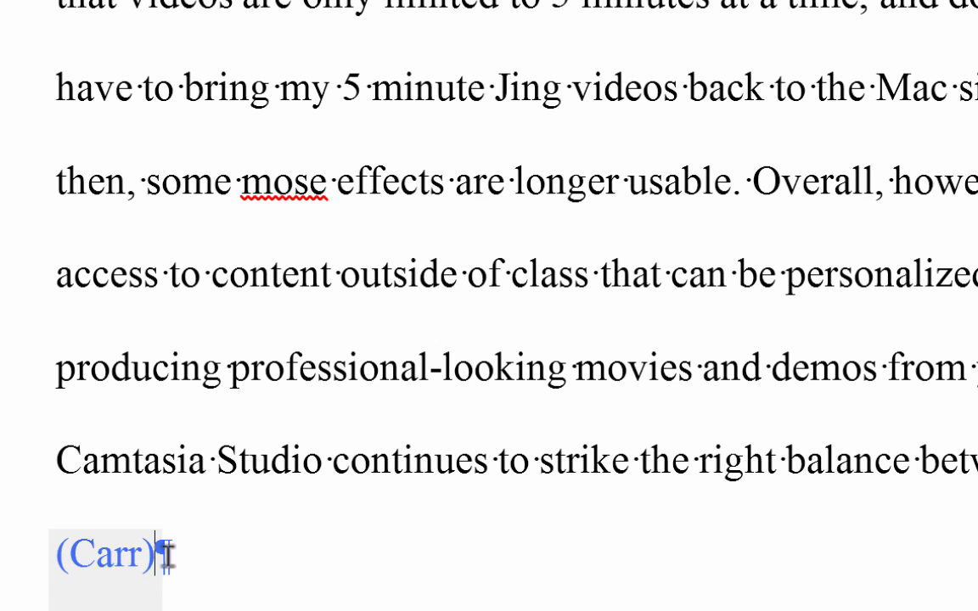
{"action": "type", "text": "."}
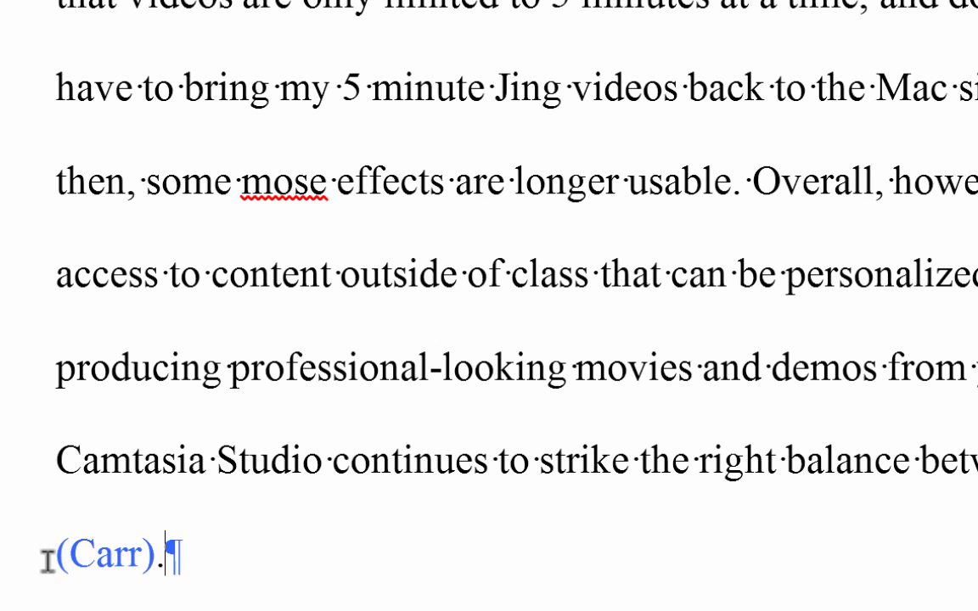
- Set the font color of the citation ending the last paragraph to black
{"action": "left_click_drag", "start_coordinate": [43, 557], "coordinate": [145, 560]}
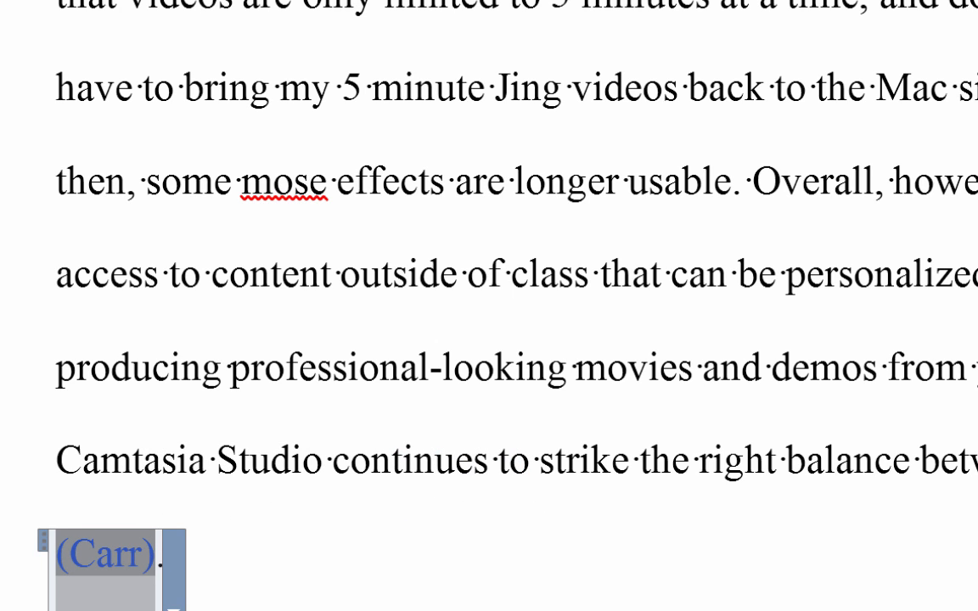
{"action": "left_click", "coordinate": [546, 442]}
{"action": "scroll", "coordinate": [917, 570], "scroll_direction": "up", "scroll_amount": 2}
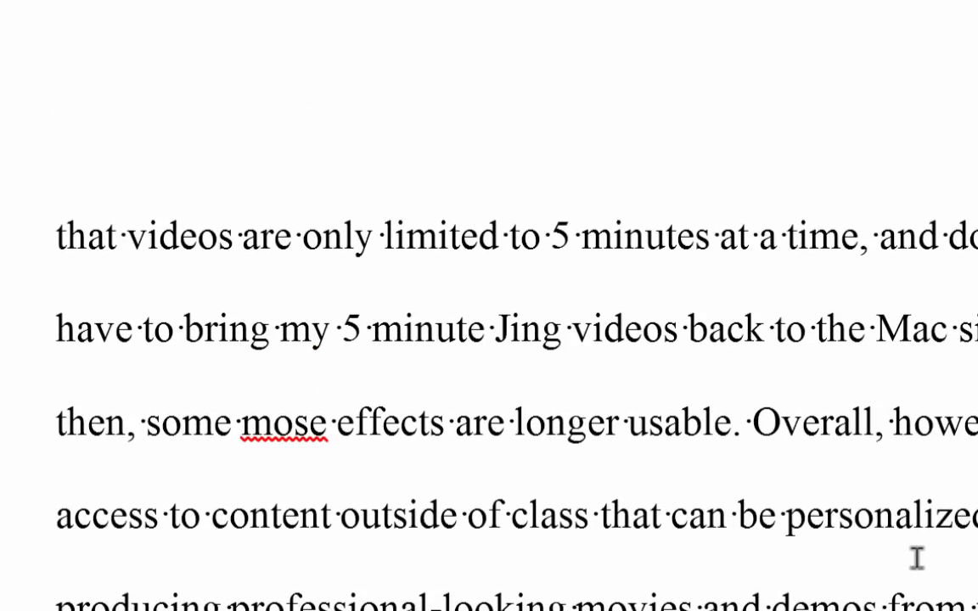
{"action": "scroll", "coordinate": [915, 556], "scroll_direction": "down", "scroll_amount": 4}
{"action": "scroll", "coordinate": [915, 552], "scroll_direction": "down", "scroll_amount": 1}
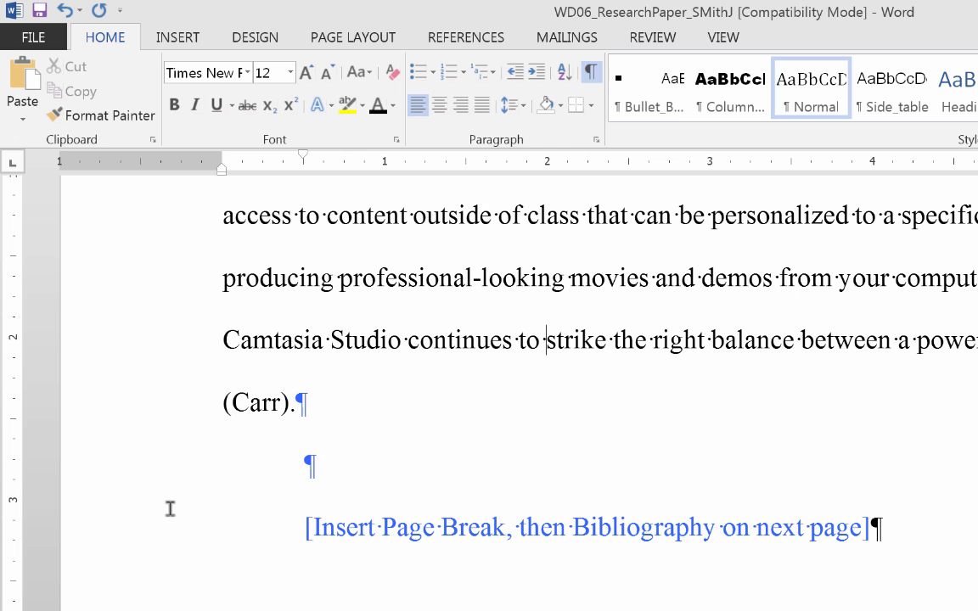
- Replace the "[Insert Page Break, then Bibliography on next page]" placeholder with a page break
{"action": "left_click", "coordinate": [168, 522]}
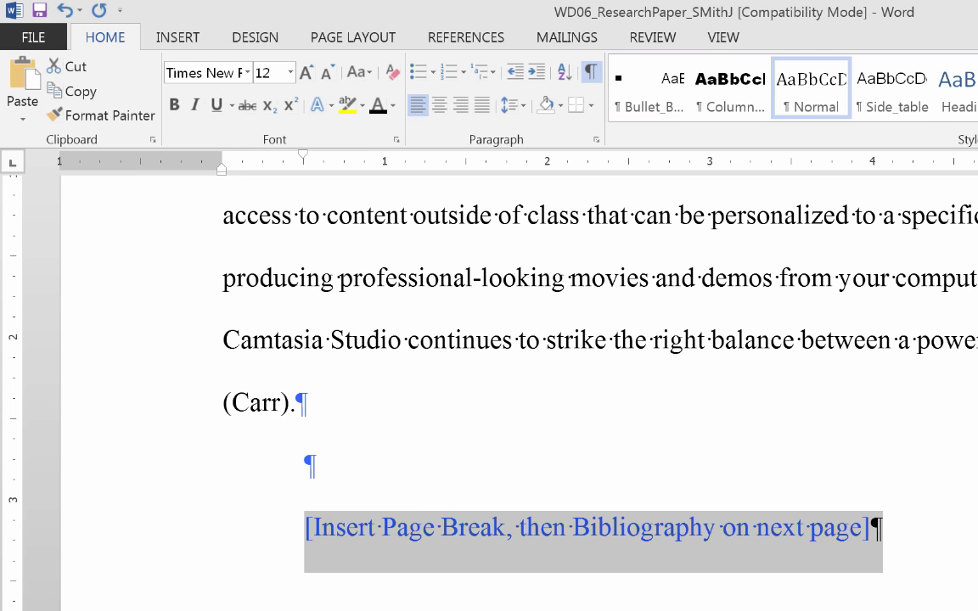
{"action": "left_click", "coordinate": [178, 40]}
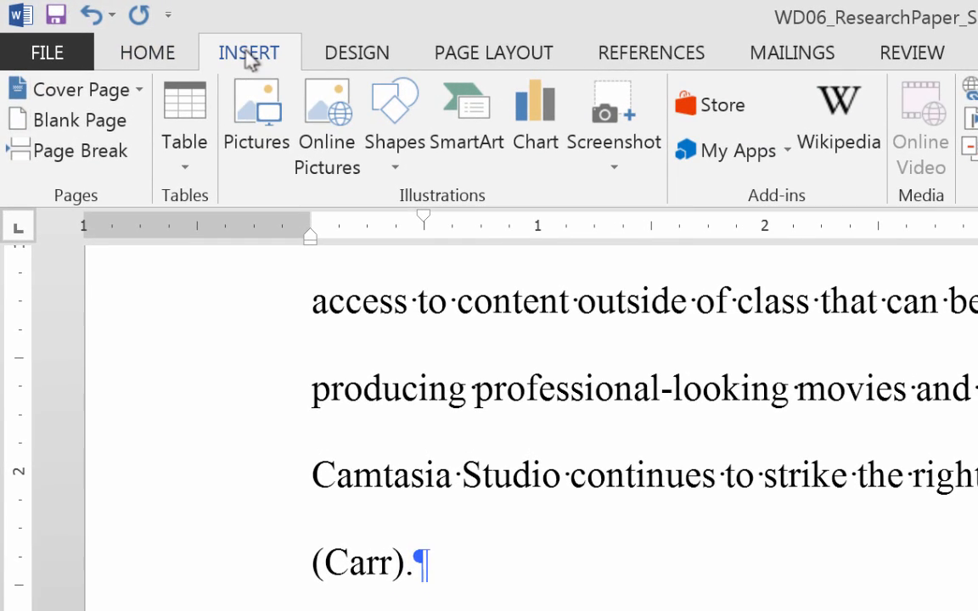
{"action": "left_click", "coordinate": [93, 151]}
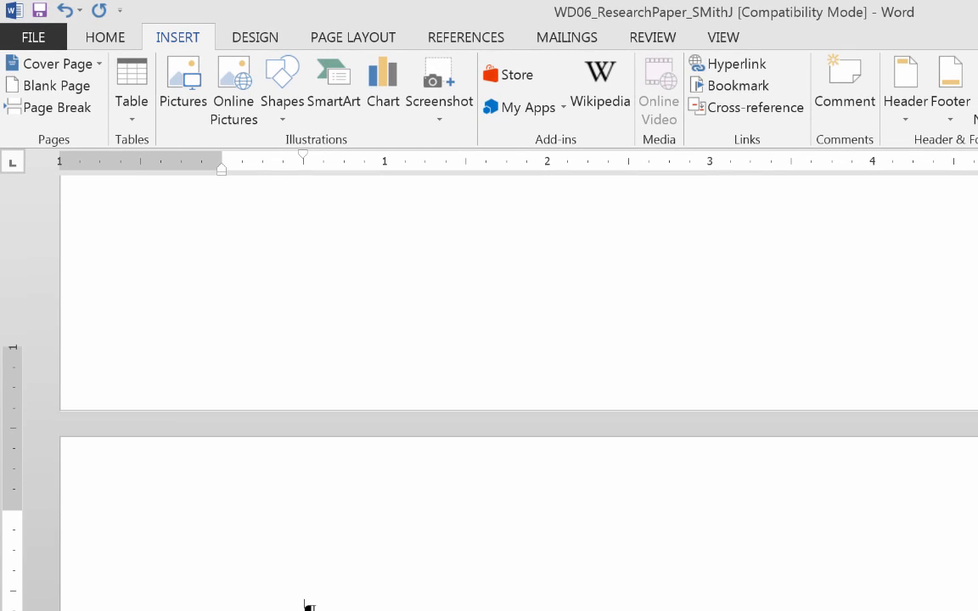
- Insert the automatic Works Cited bibliography on the new page
{"action": "left_click", "coordinate": [103, 38]}
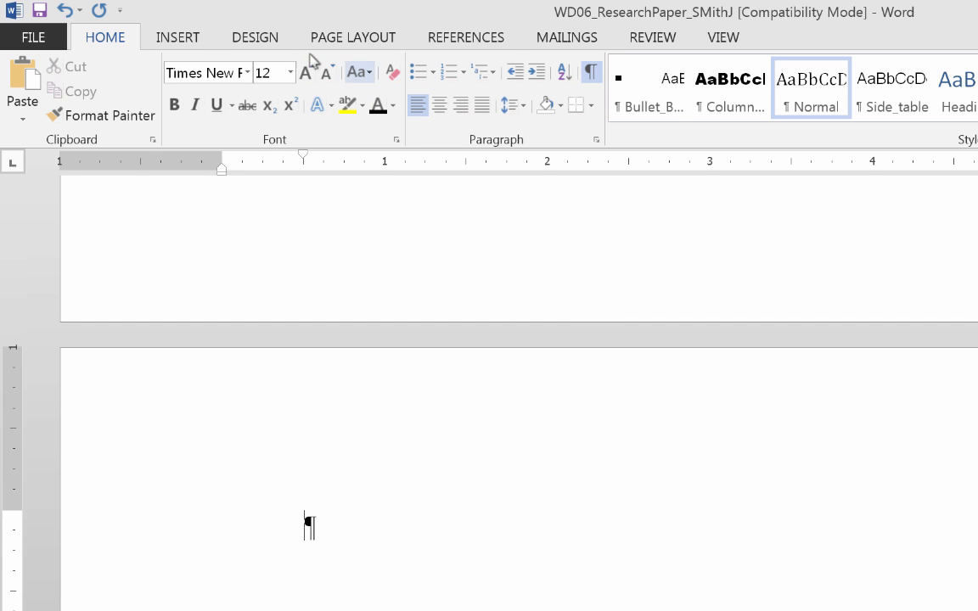
{"action": "left_click", "coordinate": [472, 41]}
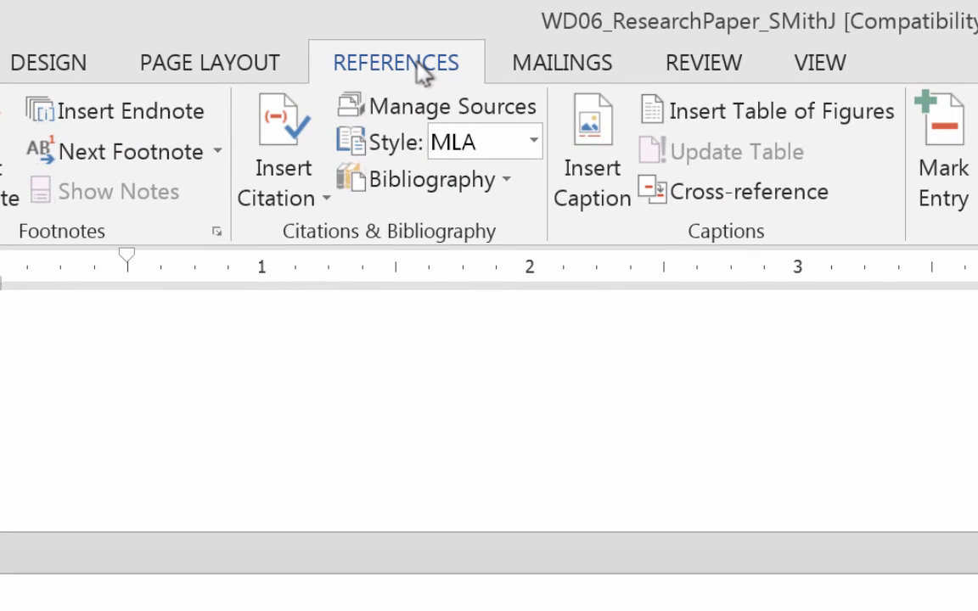
{"action": "left_click", "coordinate": [514, 184]}
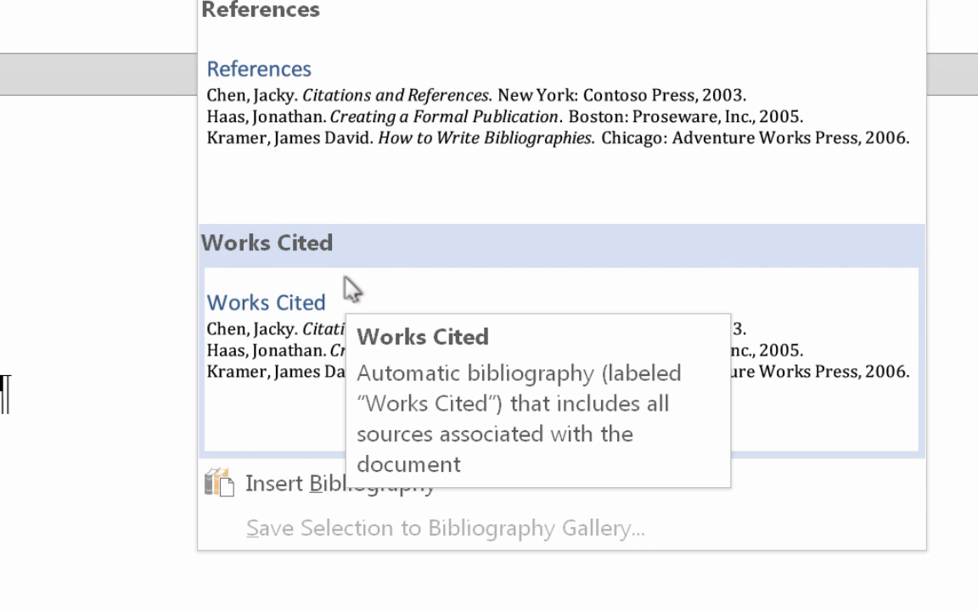
{"action": "left_click", "coordinate": [316, 299]}
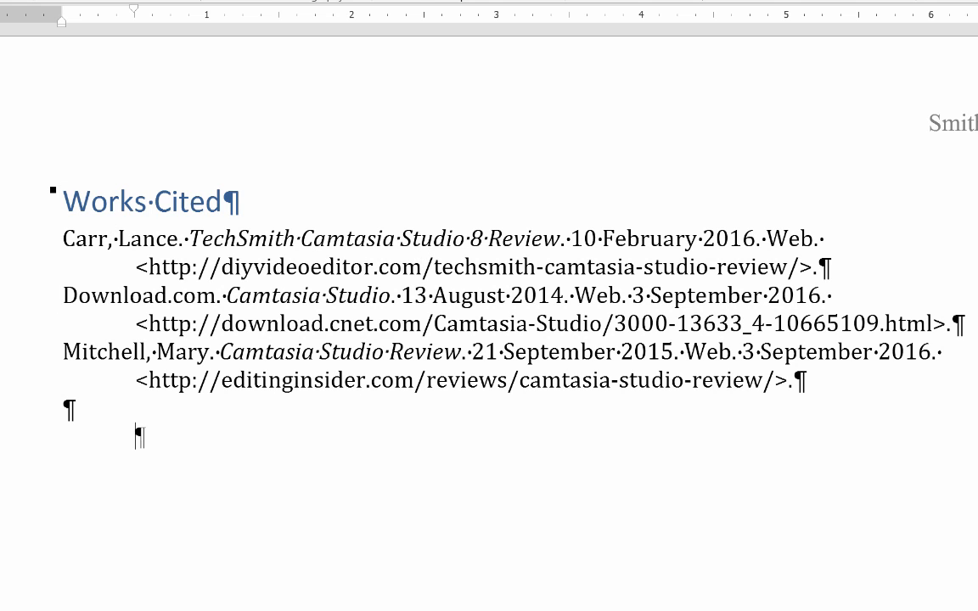
- Format the entire Works Cited block, including its heading, in Times New Roman, size 12, with black font color
{"action": "mouse_move", "coordinate": [100, 279]}
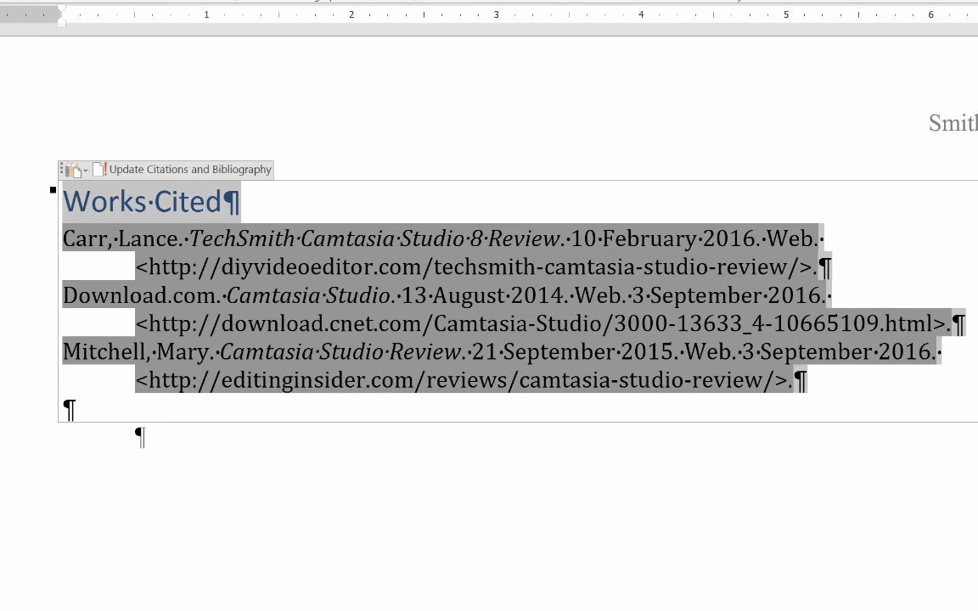
{"action": "left_click", "coordinate": [235, 61]}
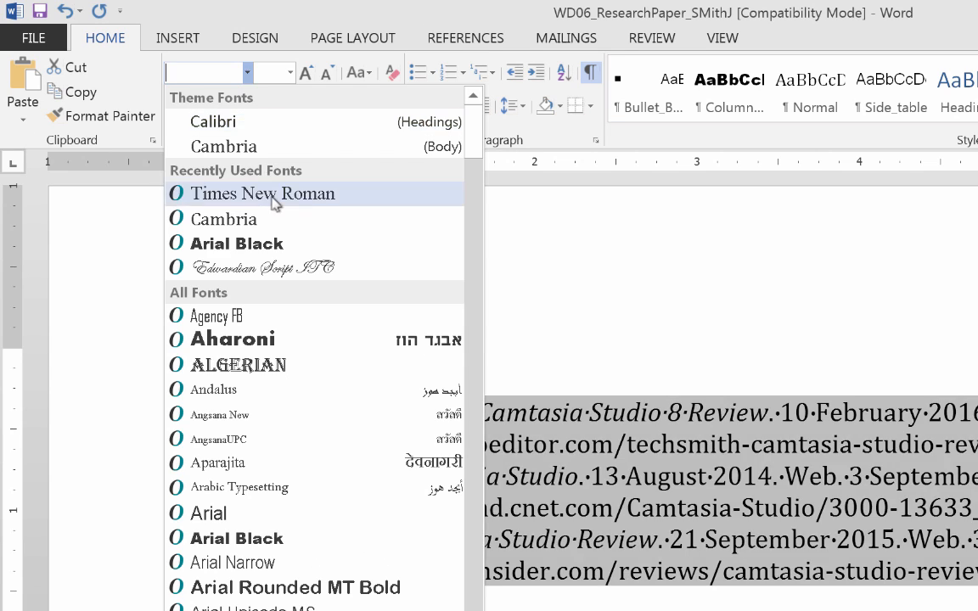
{"action": "left_click", "coordinate": [273, 204]}
{"action": "left_click", "coordinate": [291, 73]}
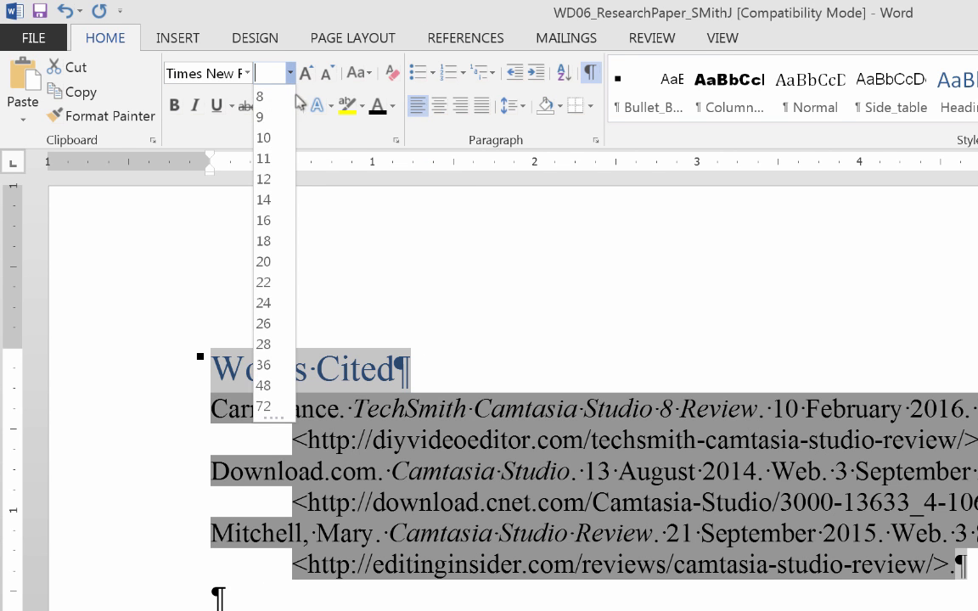
{"action": "left_click", "coordinate": [264, 179]}
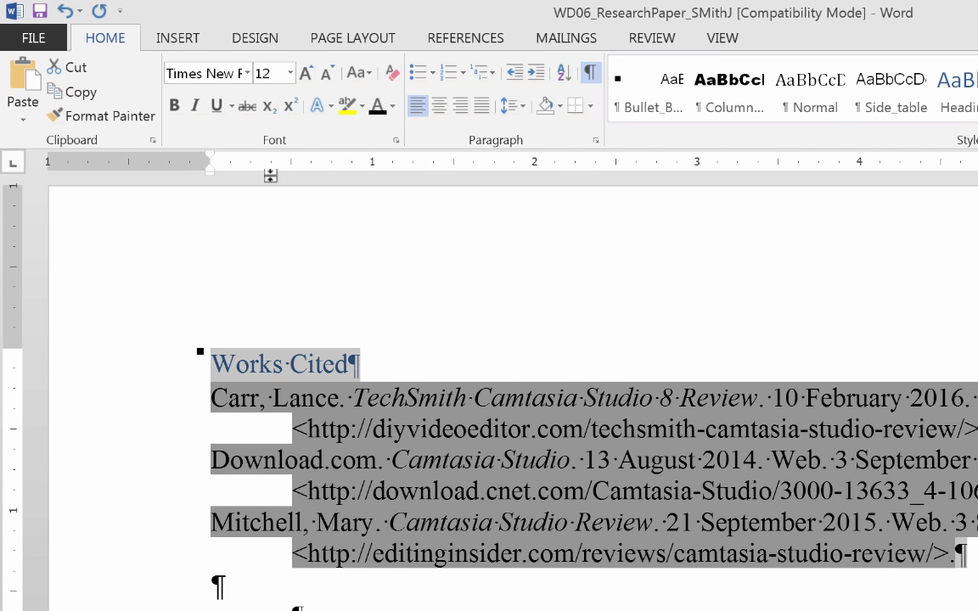
{"action": "left_click", "coordinate": [379, 106]}
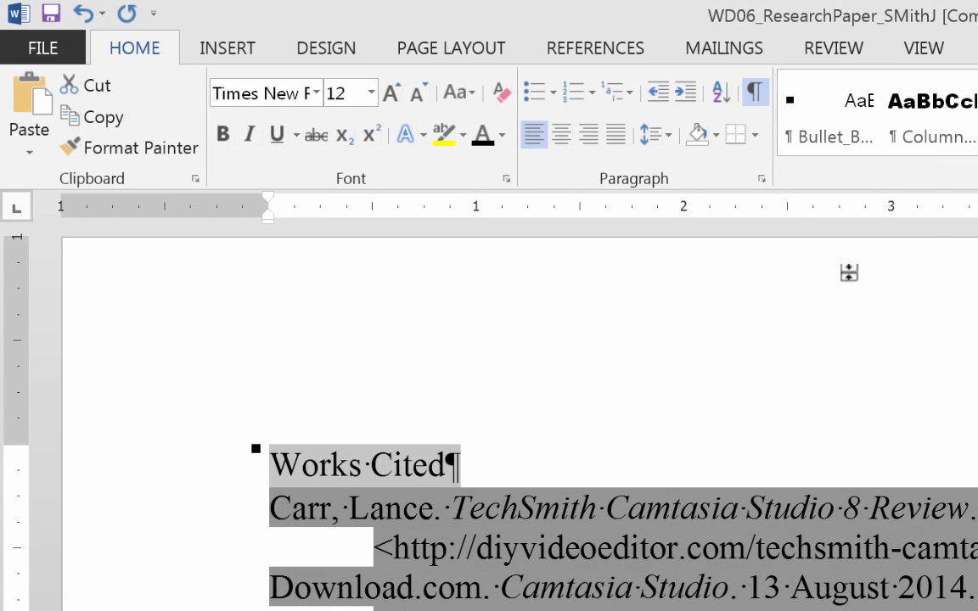
- Set the line spacing of the entire Works Cited block to 2.0 and center its "Works Cited" heading
{"action": "left_click", "coordinate": [666, 135]}
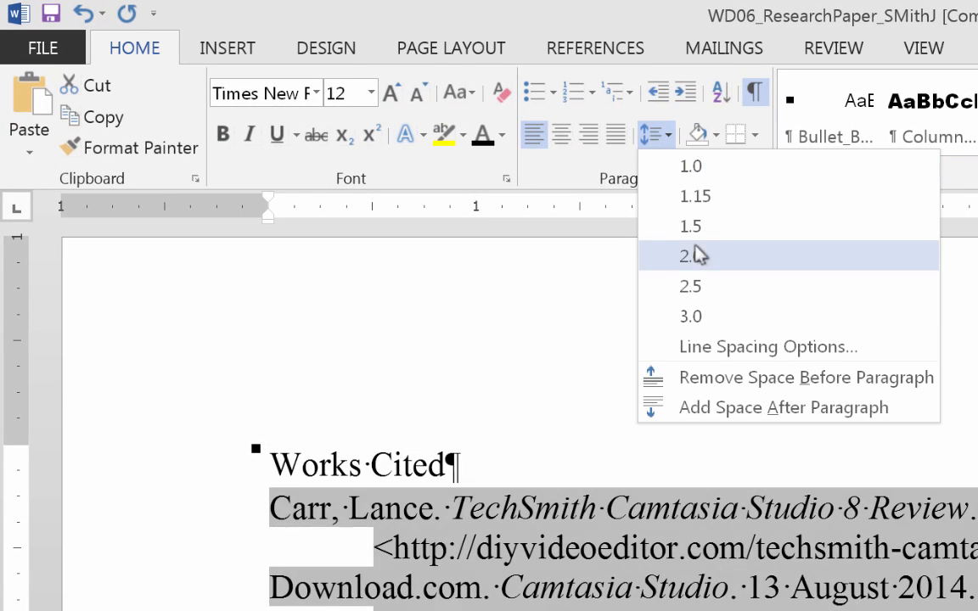
{"action": "left_click", "coordinate": [691, 256]}
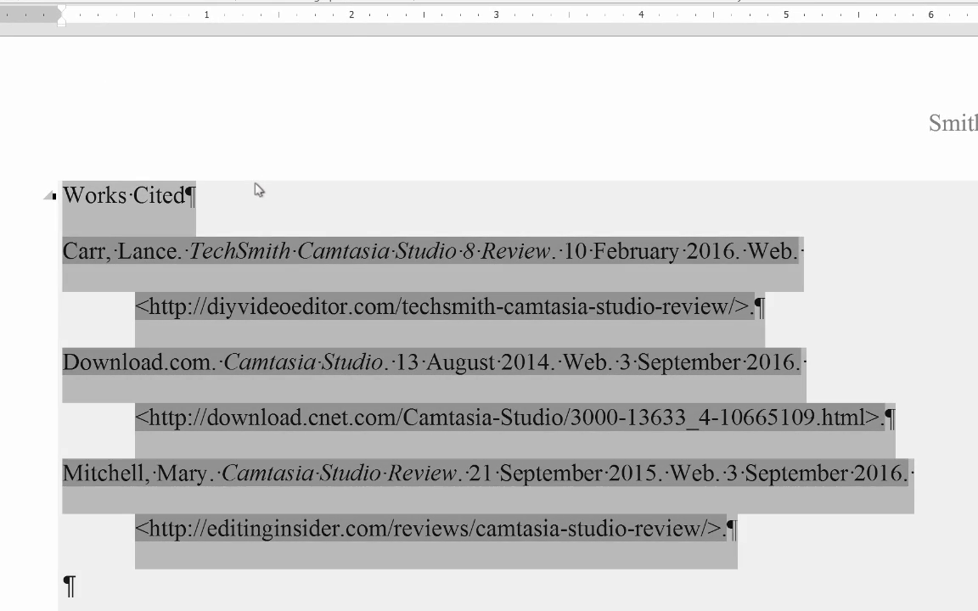
{"action": "left_click", "coordinate": [229, 193]}
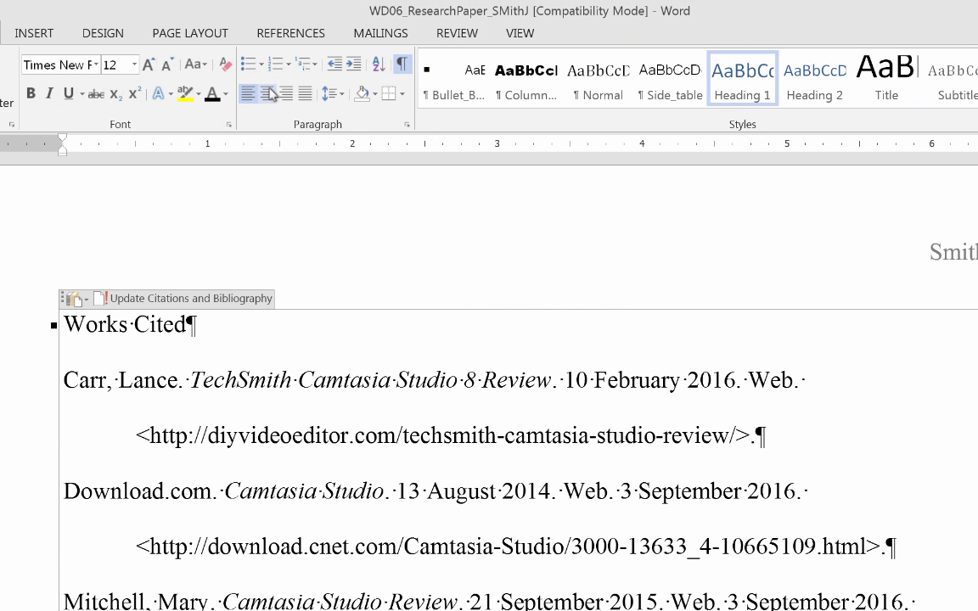
{"action": "left_click", "coordinate": [269, 94]}
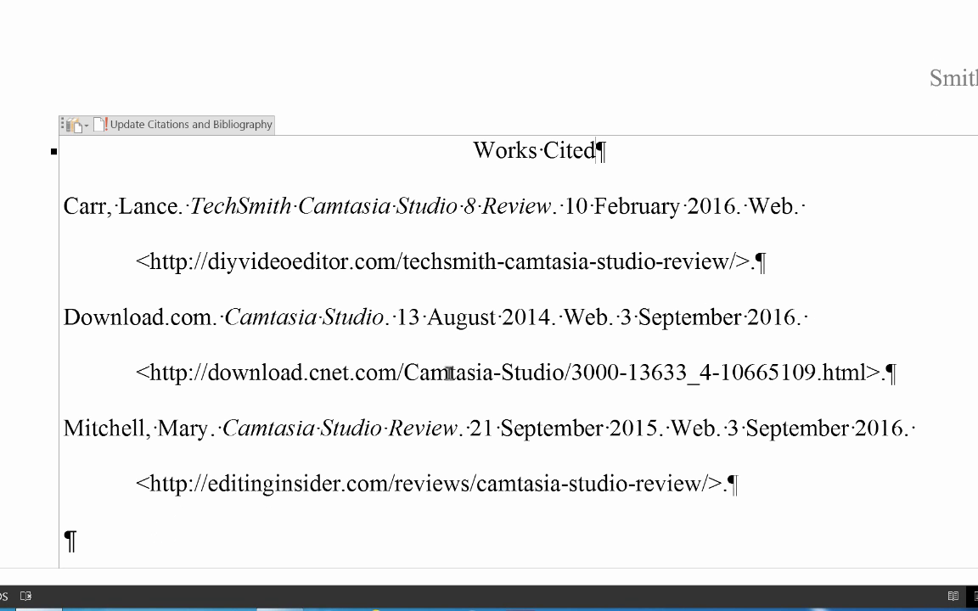
- Delete the page break line below the paper's last paragraph
{"action": "scroll", "coordinate": [451, 376], "scroll_direction": "up", "scroll_amount": 3}
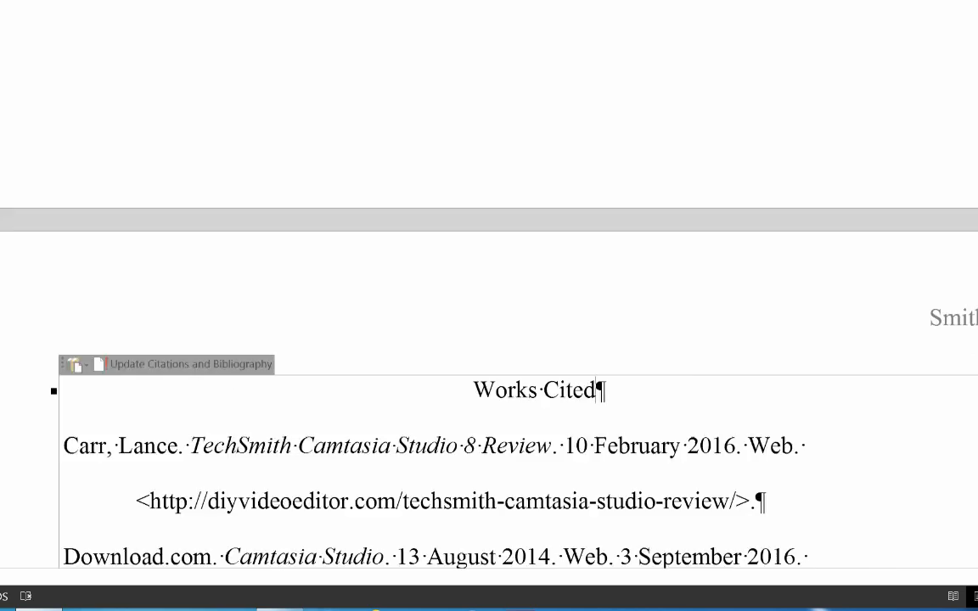
{"action": "scroll", "coordinate": [467, 373], "scroll_direction": "down", "scroll_amount": 5}
{"action": "scroll", "coordinate": [467, 373], "scroll_direction": "up", "scroll_amount": 6}
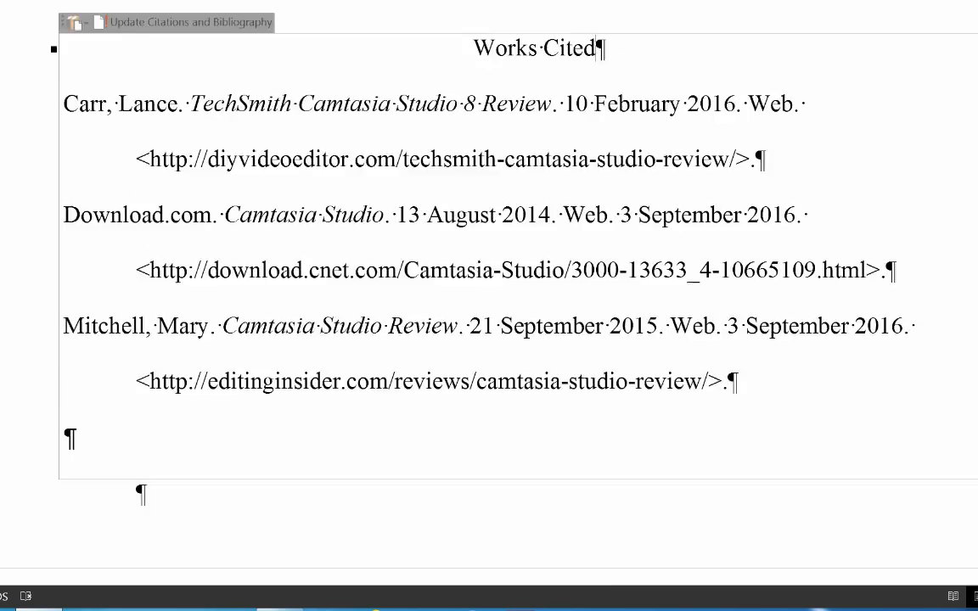
{"action": "scroll", "coordinate": [467, 374], "scroll_direction": "up", "scroll_amount": 10}
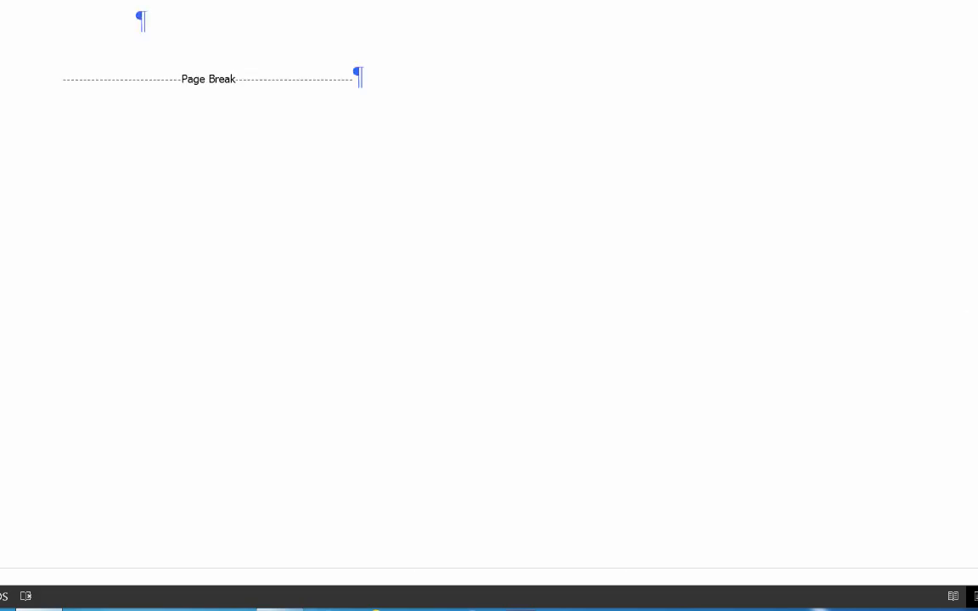
{"action": "scroll", "coordinate": [466, 373], "scroll_direction": "up", "scroll_amount": 3}
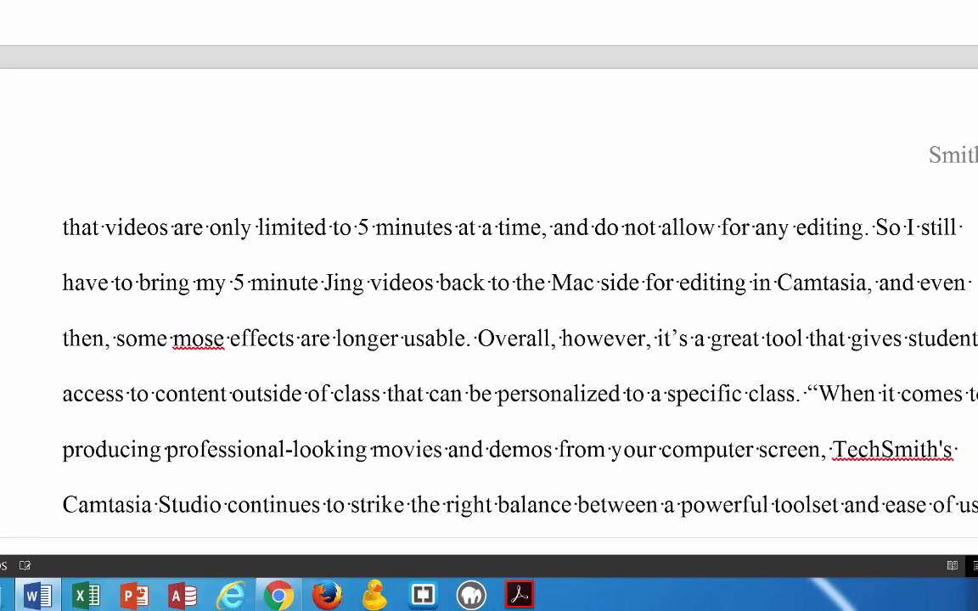
{"action": "scroll", "coordinate": [467, 373], "scroll_direction": "down", "scroll_amount": 1}
{"action": "scroll", "coordinate": [91, 317], "scroll_direction": "down", "scroll_amount": 5}
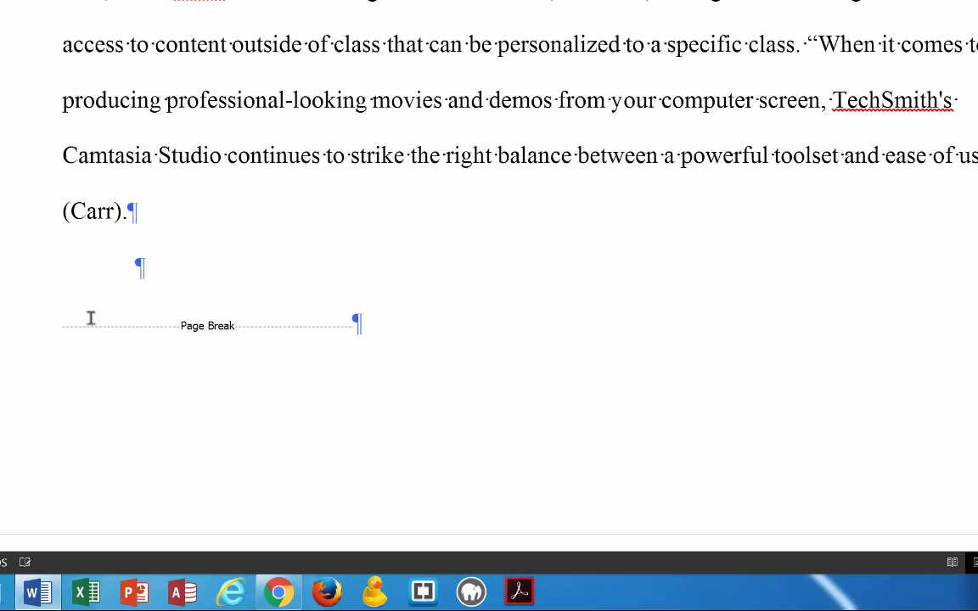
{"action": "left_click", "coordinate": [15, 351]}
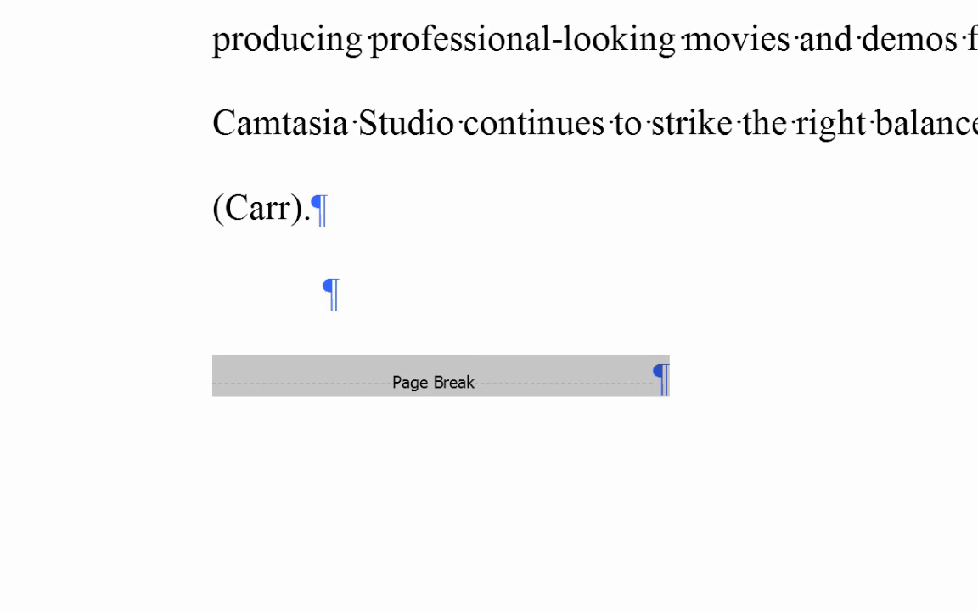
{"action": "key", "text": "Delete"}
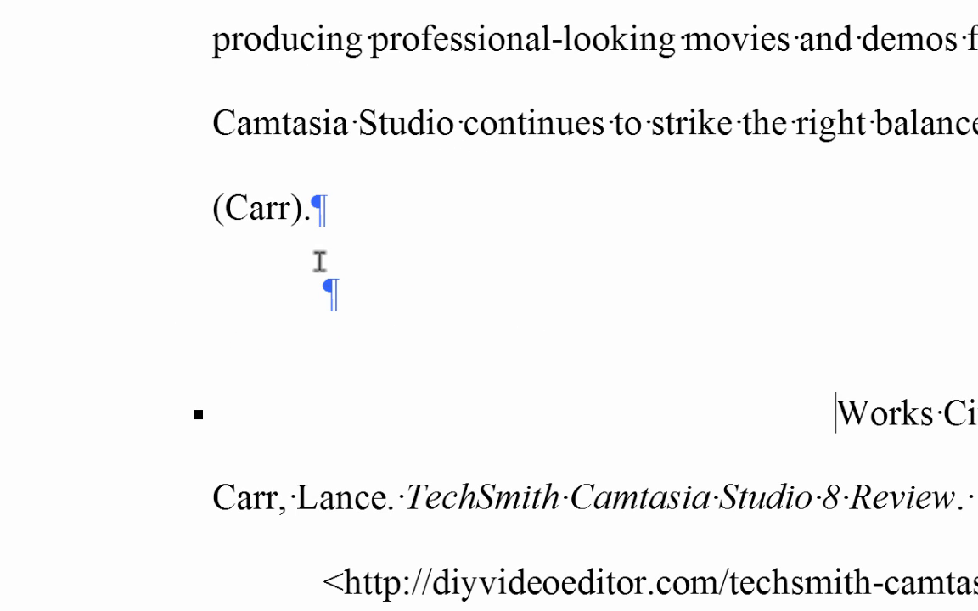
- Insert a page break at the empty paragraph after the last body paragraph and delete the blank paragraph above the Works Cited heading
{"action": "left_click", "coordinate": [322, 289]}
{"action": "key", "text": "ctrl+Return"}
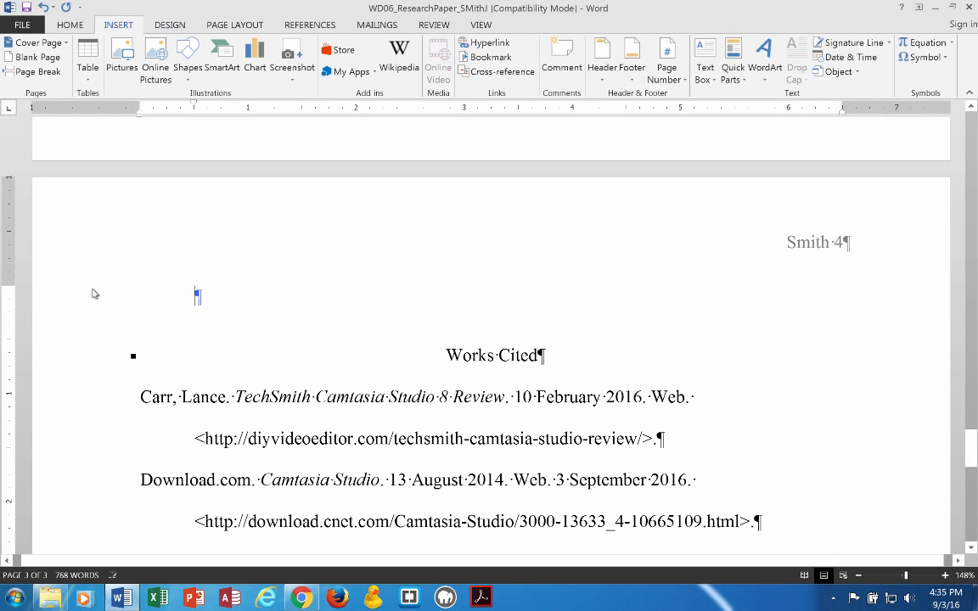
{"action": "left_click", "coordinate": [118, 260]}
{"action": "key", "text": "Delete"}
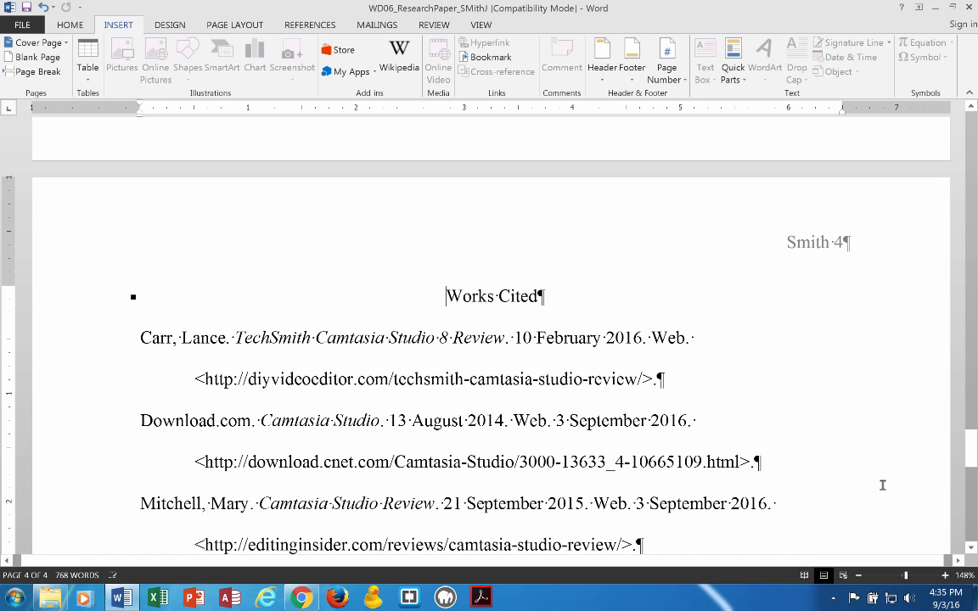
{"action": "mouse_move", "coordinate": [974, 458]}
{"action": "left_mouse_down"}
{"action": "mouse_move", "coordinate": [975, 472]}
{"action": "mouse_move", "coordinate": [974, 455]}
{"action": "left_mouse_up"}
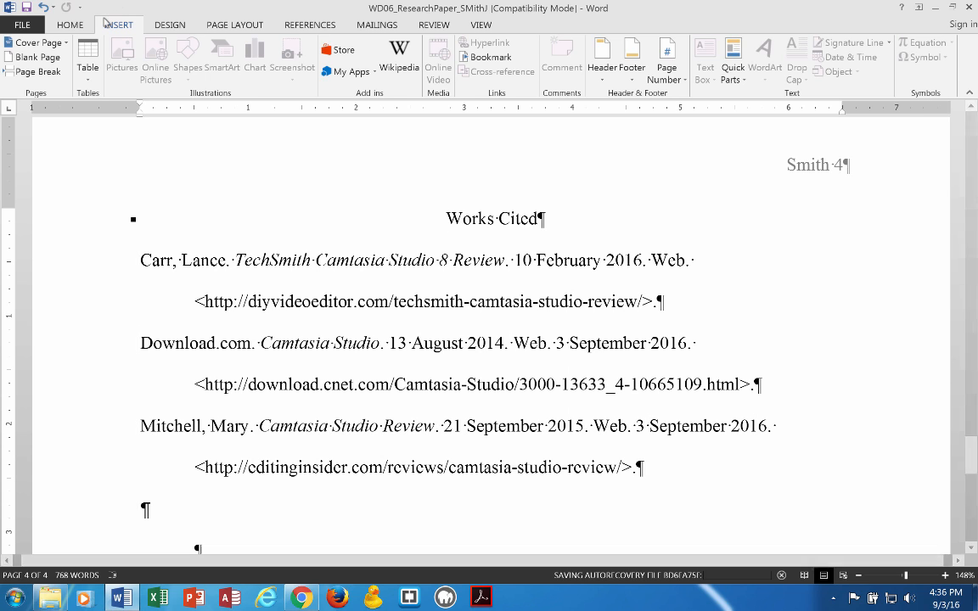
{"action": "left_click", "coordinate": [328, 28]}
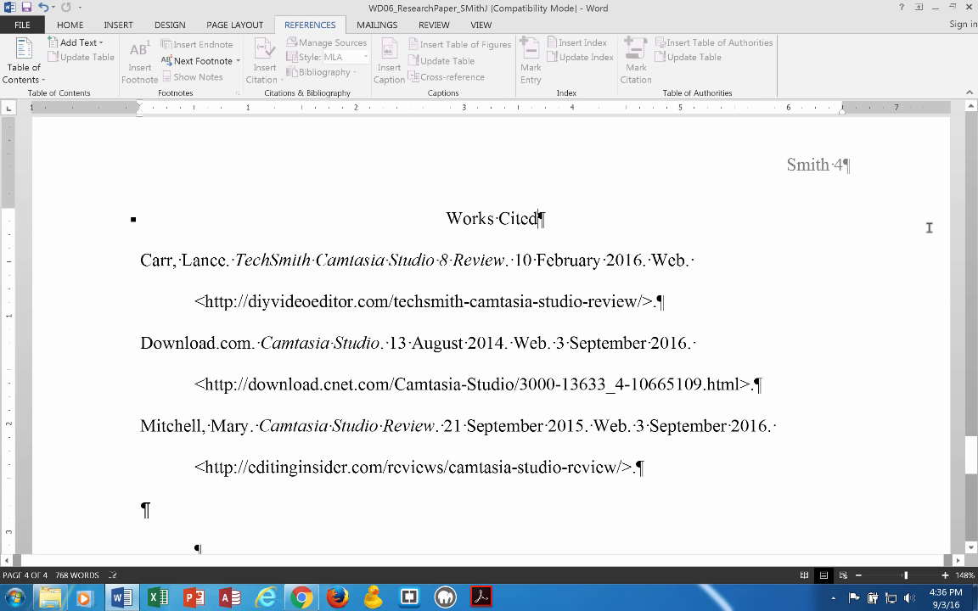
{"action": "left_click", "coordinate": [929, 228]}
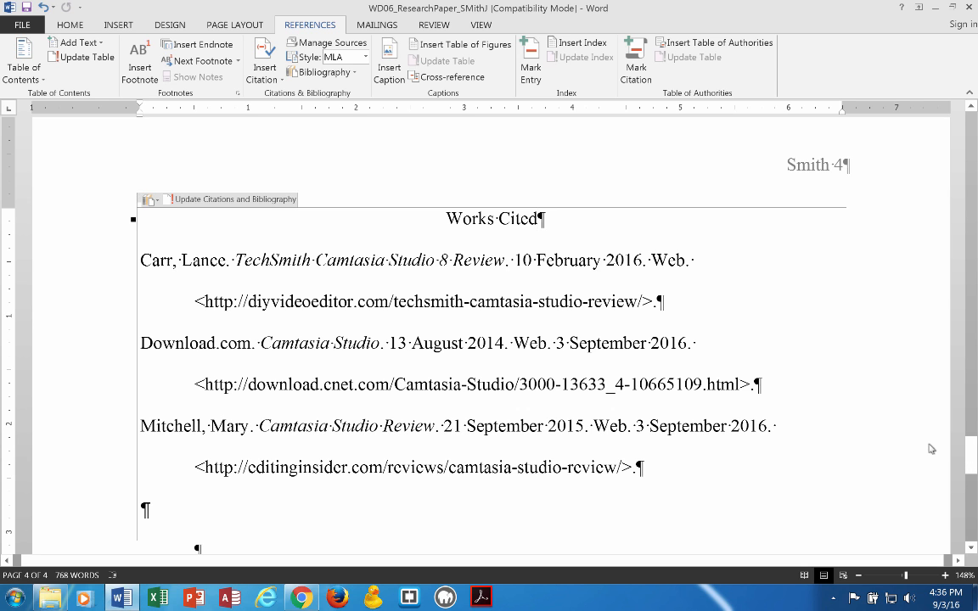
- Start a spelling and grammar check from the beginning of the paper and ignore the flagged surname of the professor
{"action": "left_click_drag", "start_coordinate": [972, 461], "coordinate": [939, 158]}
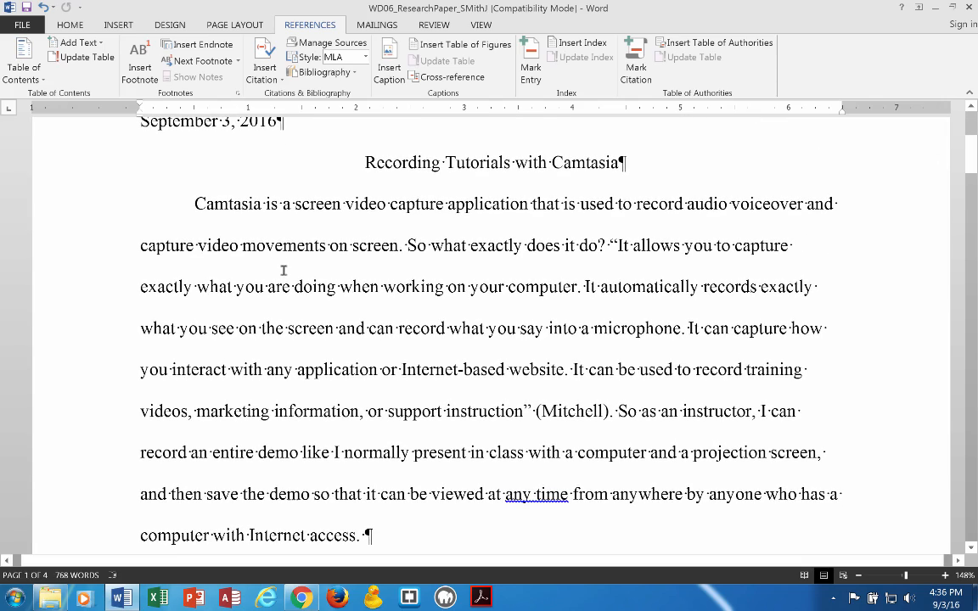
{"action": "scroll", "coordinate": [322, 265], "scroll_direction": "up", "scroll_amount": 3}
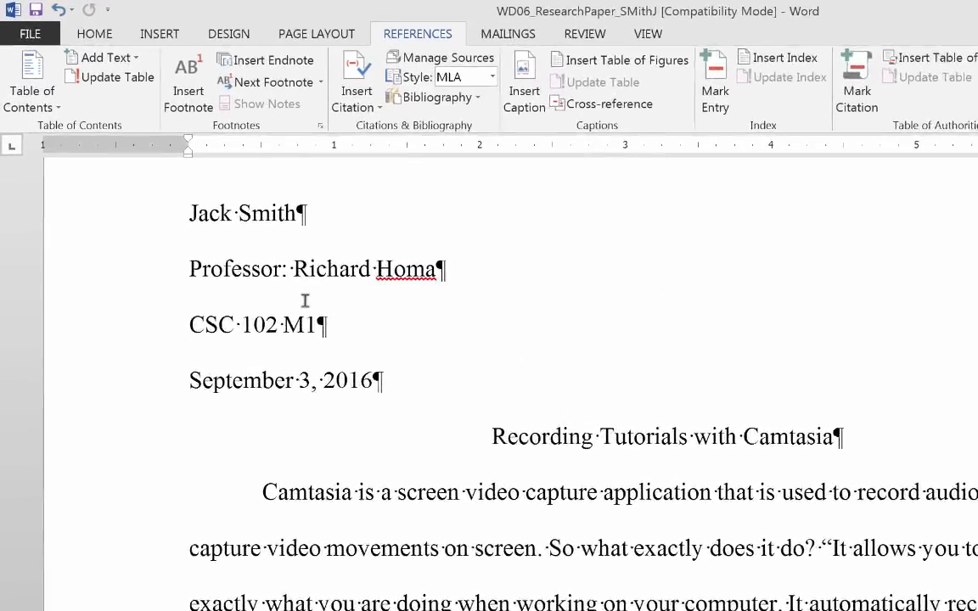
{"action": "left_click", "coordinate": [190, 213]}
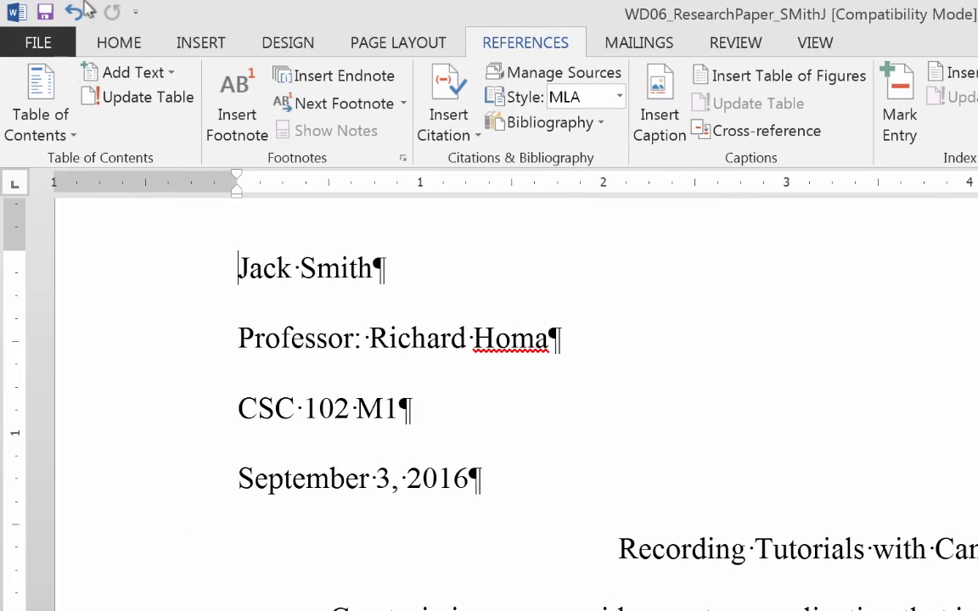
{"action": "left_click", "coordinate": [736, 44]}
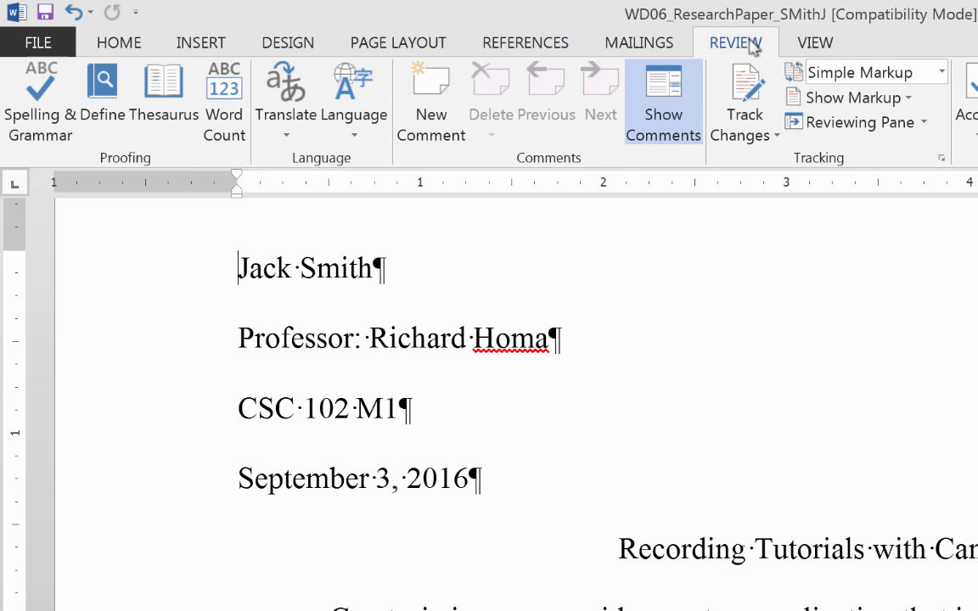
{"action": "left_click", "coordinate": [39, 102]}
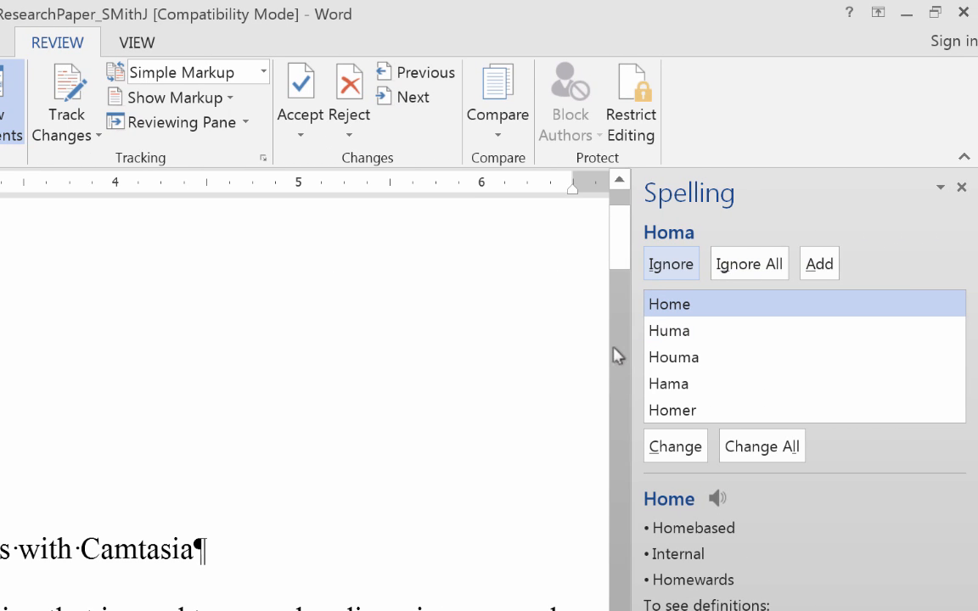
{"action": "left_click", "coordinate": [671, 266]}
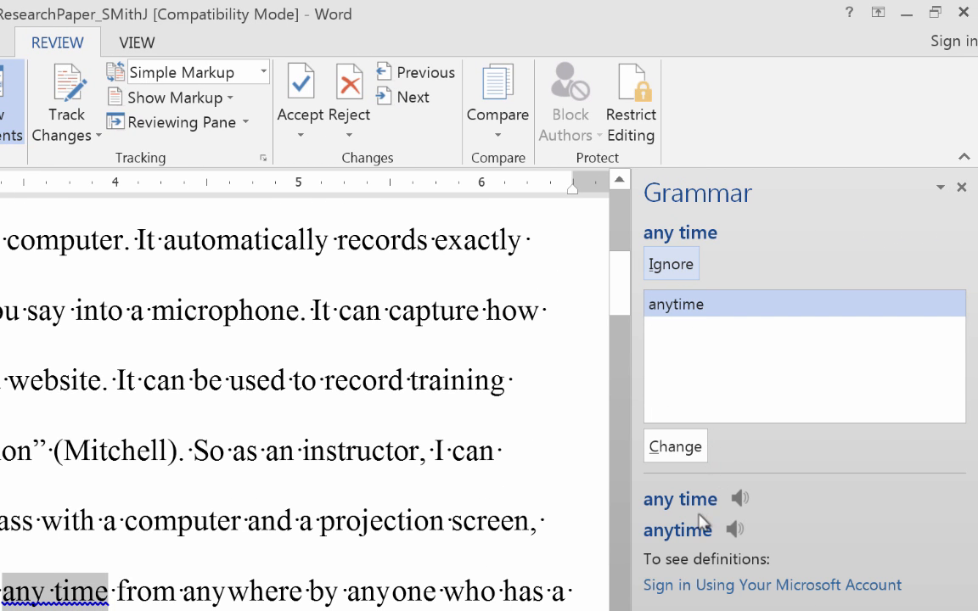
- Correct the flagged grammar errors: "any time" to "anytime", "The" to "There", "wan" to "want", and "most" to "Most"
{"action": "left_click", "coordinate": [677, 445]}
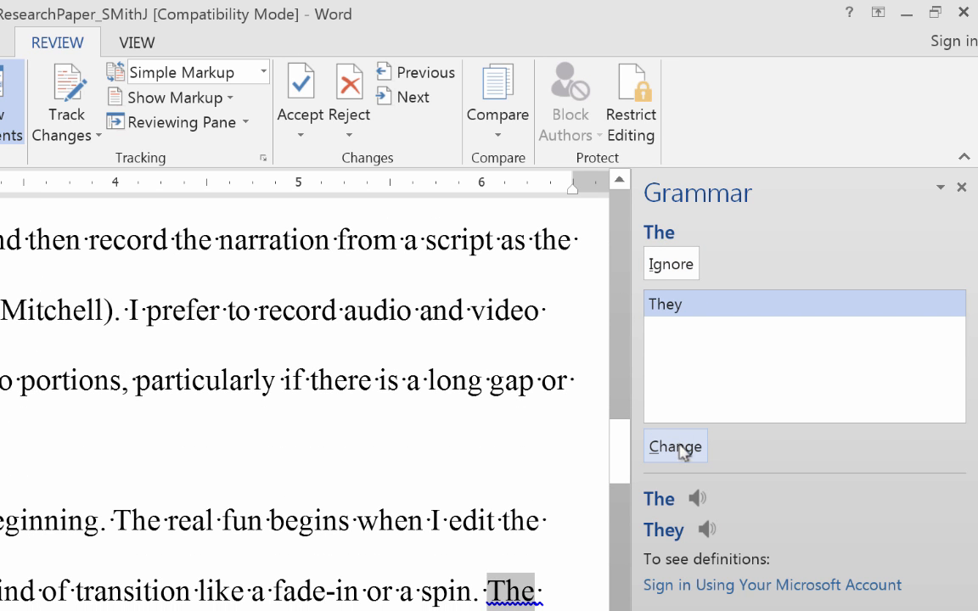
{"action": "left_click", "coordinate": [679, 435]}
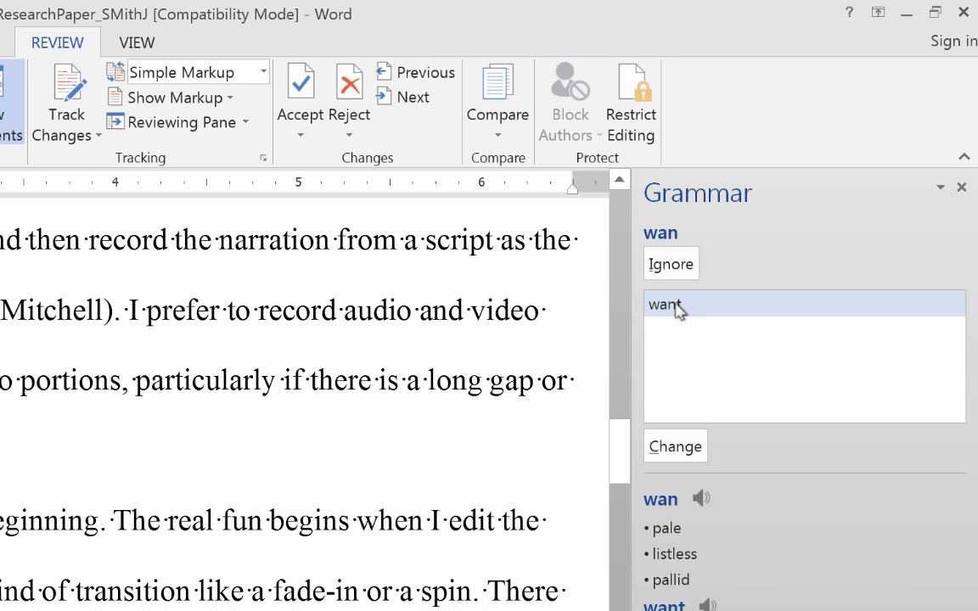
{"action": "left_click", "coordinate": [689, 450]}
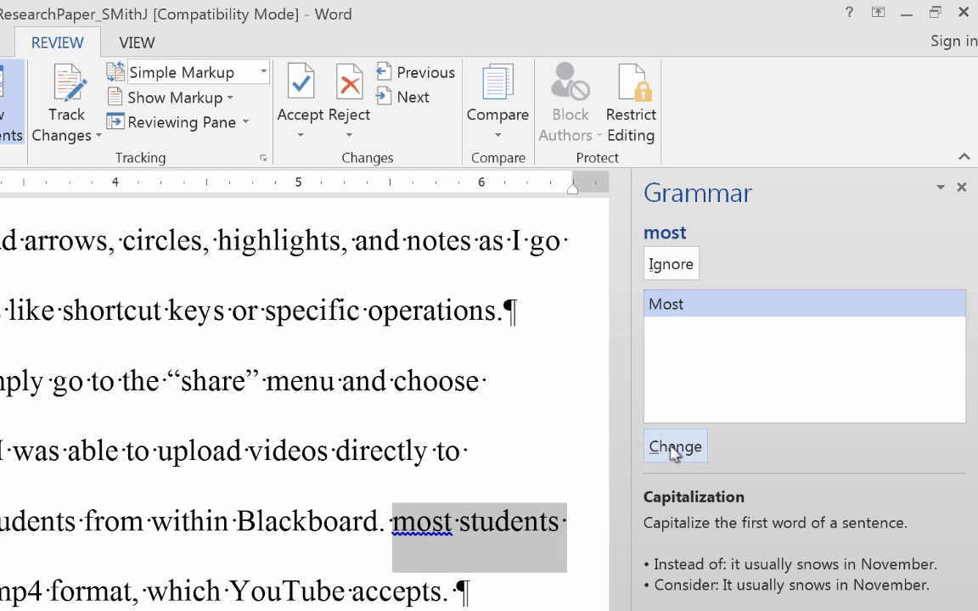
{"action": "left_click", "coordinate": [675, 448]}
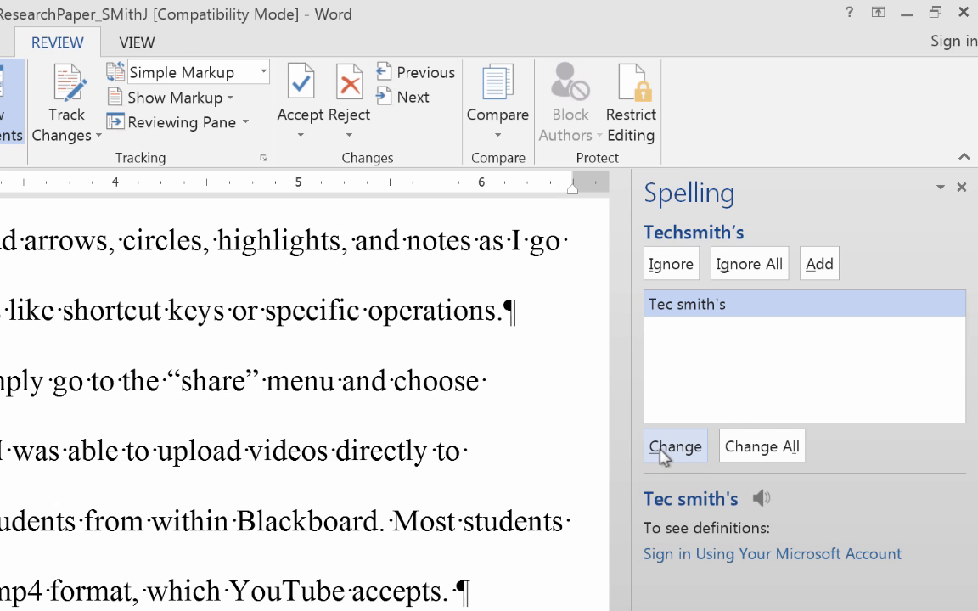
- Complete the spelling check by replacing "mose" with "mouse" and ignoring the flagged TechSmith company name
{"action": "left_click", "coordinate": [668, 265]}
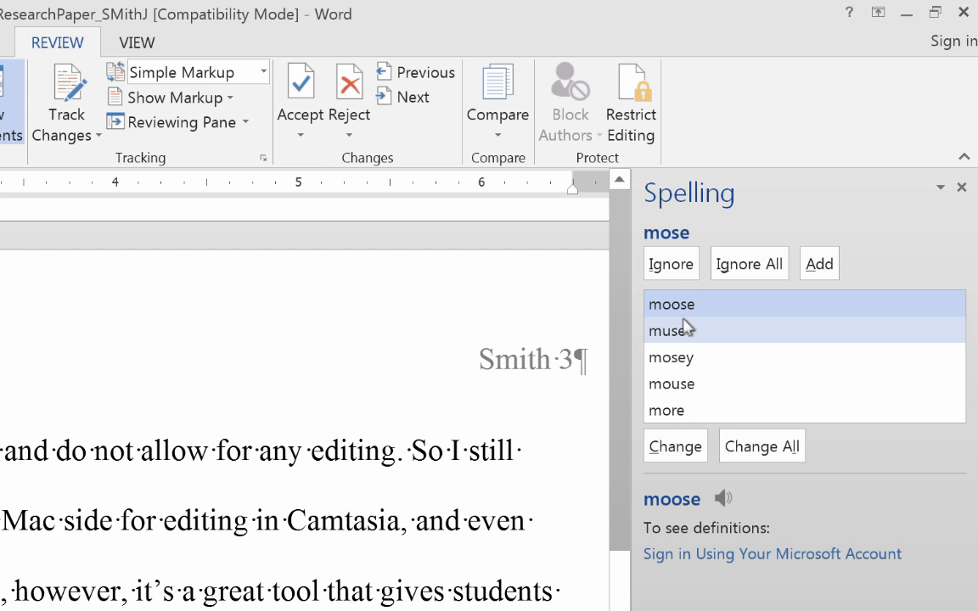
{"action": "left_click", "coordinate": [697, 386]}
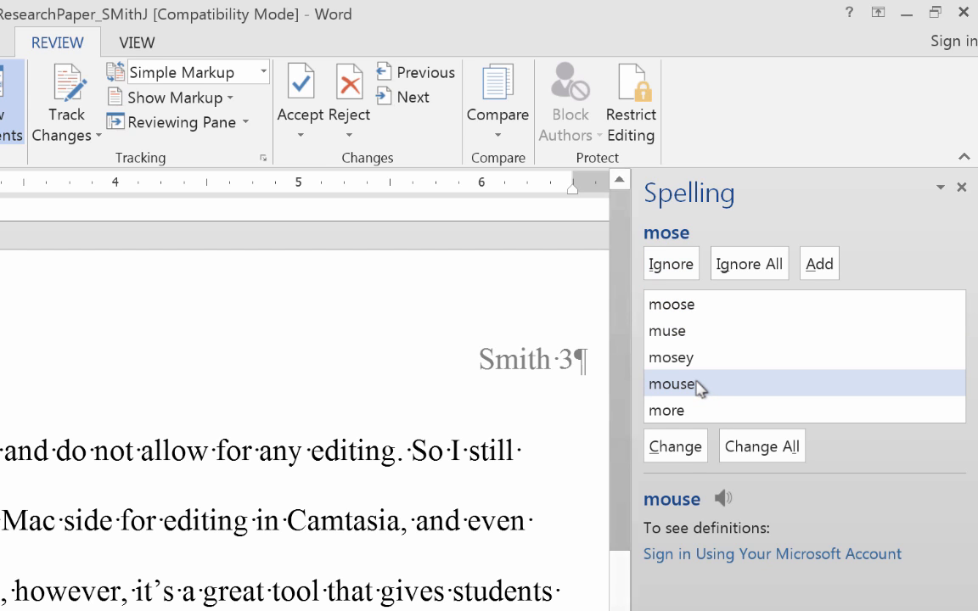
{"action": "left_click", "coordinate": [679, 447]}
{"action": "left_click", "coordinate": [671, 265]}
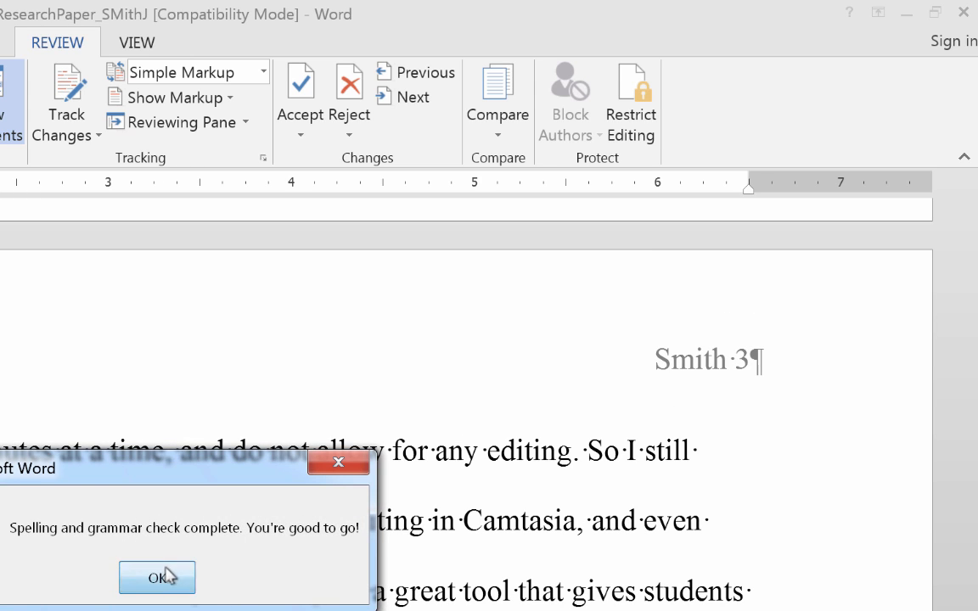
{"action": "left_click", "coordinate": [161, 577]}
{"action": "left_click_drag", "start_coordinate": [971, 577], "coordinate": [964, 211]}
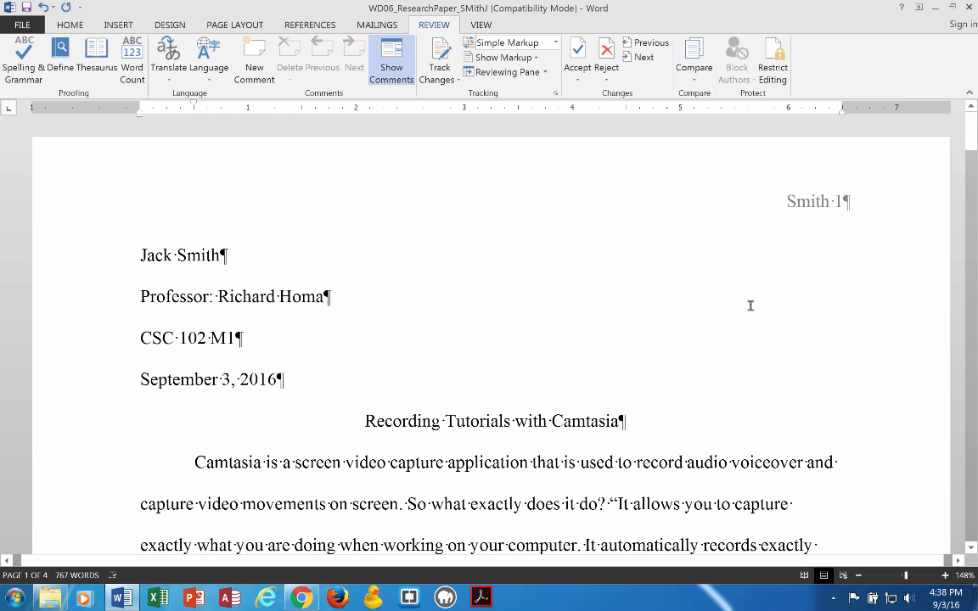
{"action": "scroll", "coordinate": [750, 303], "scroll_direction": "down", "scroll_amount": 3}
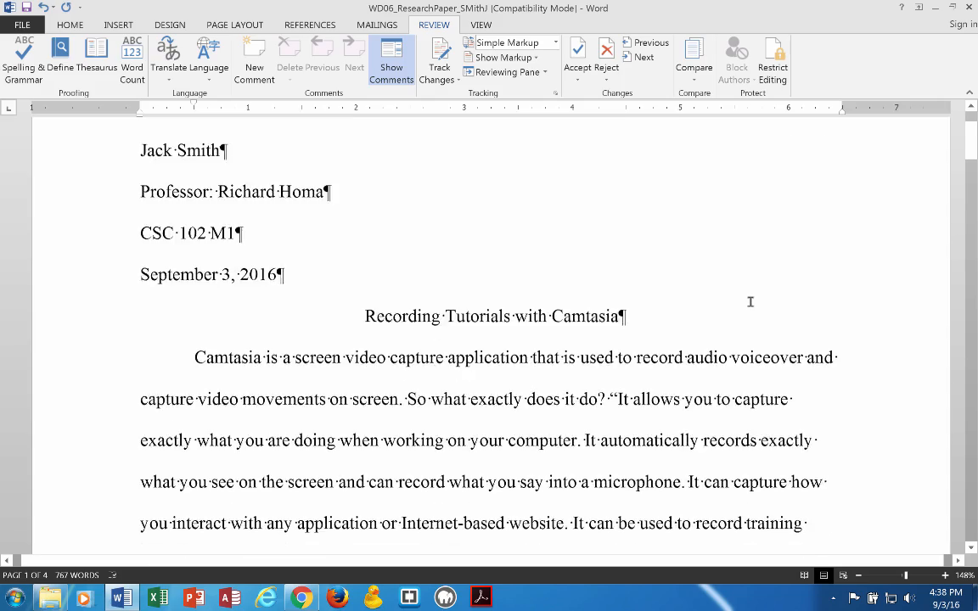
{"action": "scroll", "coordinate": [751, 302], "scroll_direction": "up", "scroll_amount": 3}
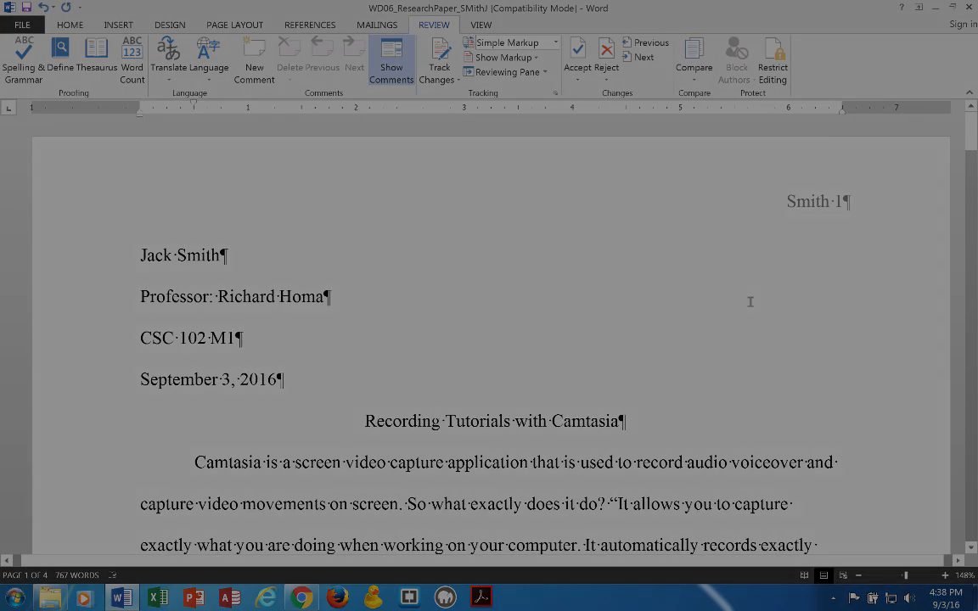